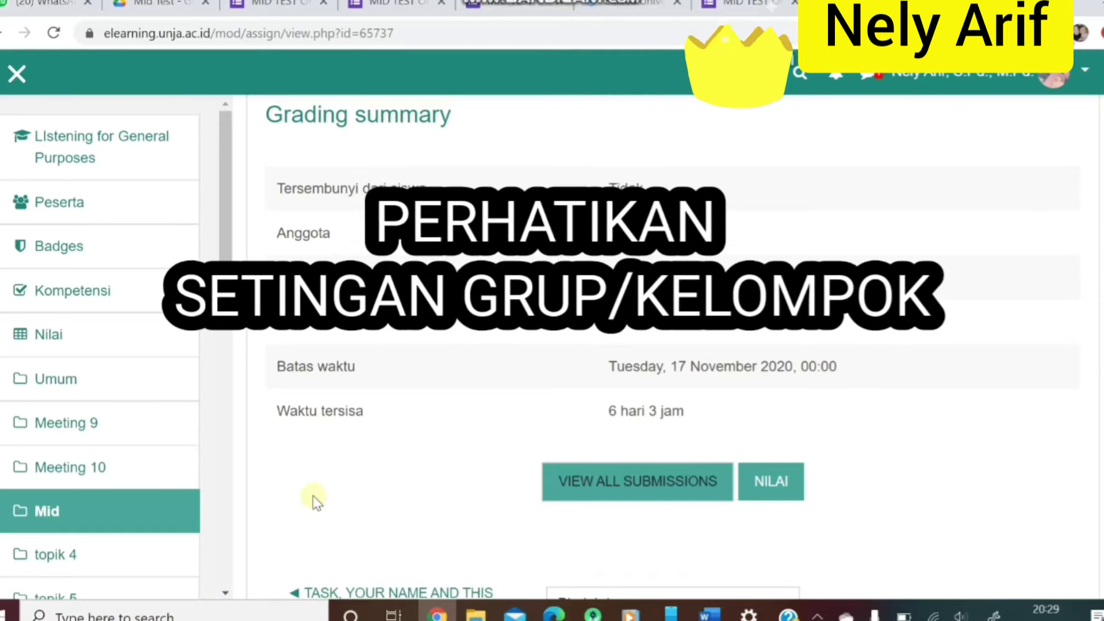
# - Open the settings of the "mid" assignment in the course's Mid section
pyautogui.click(187, 504)
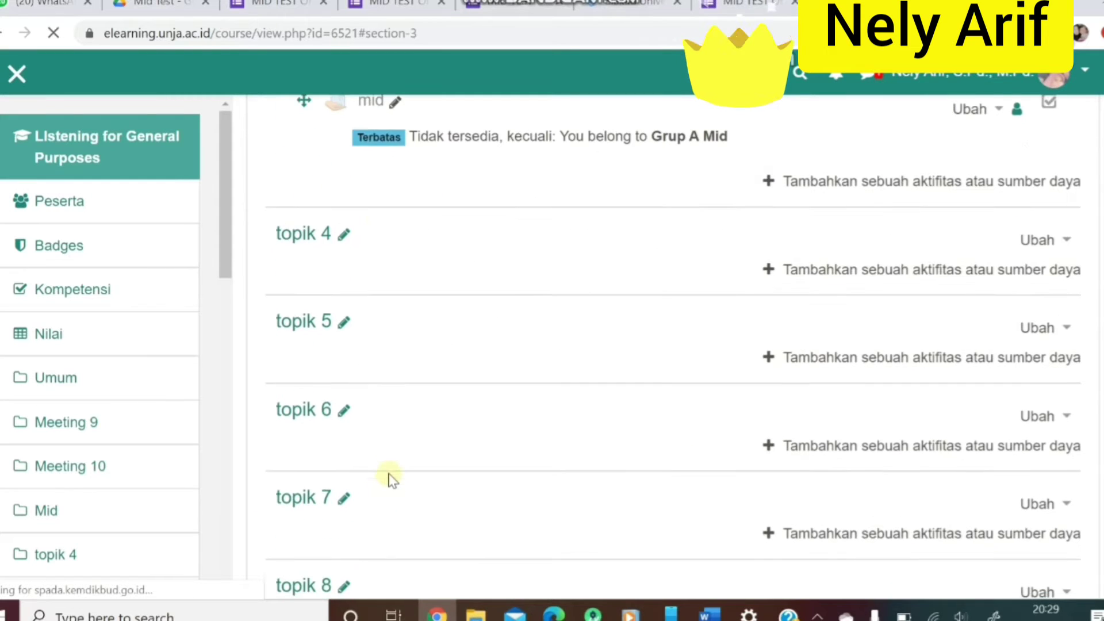
pyautogui.scroll(4, 388, 477)
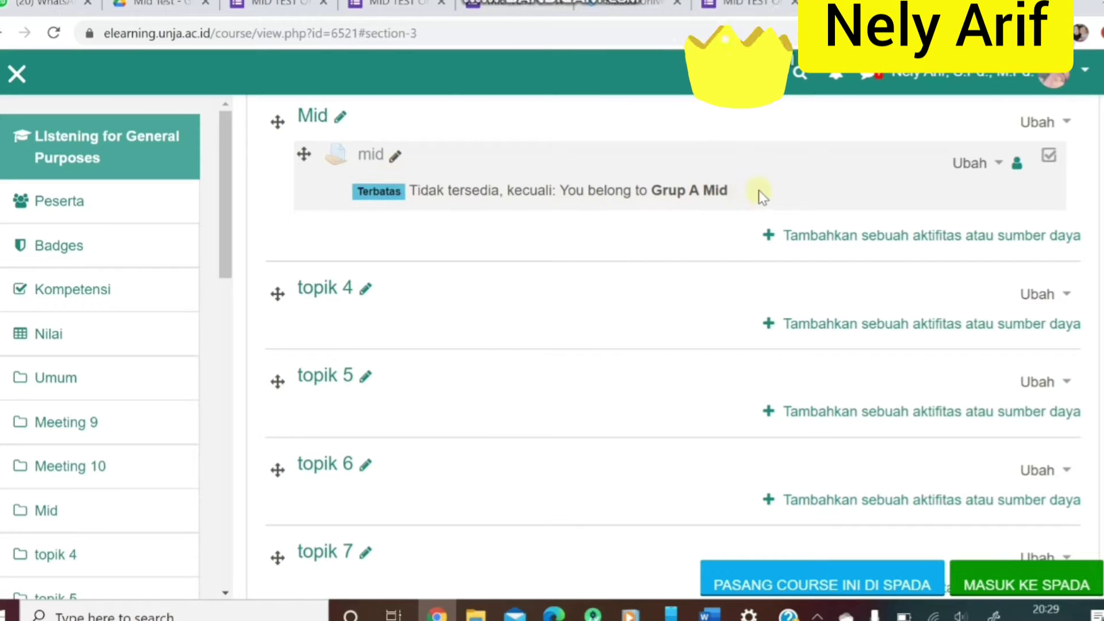
pyautogui.click(997, 167)
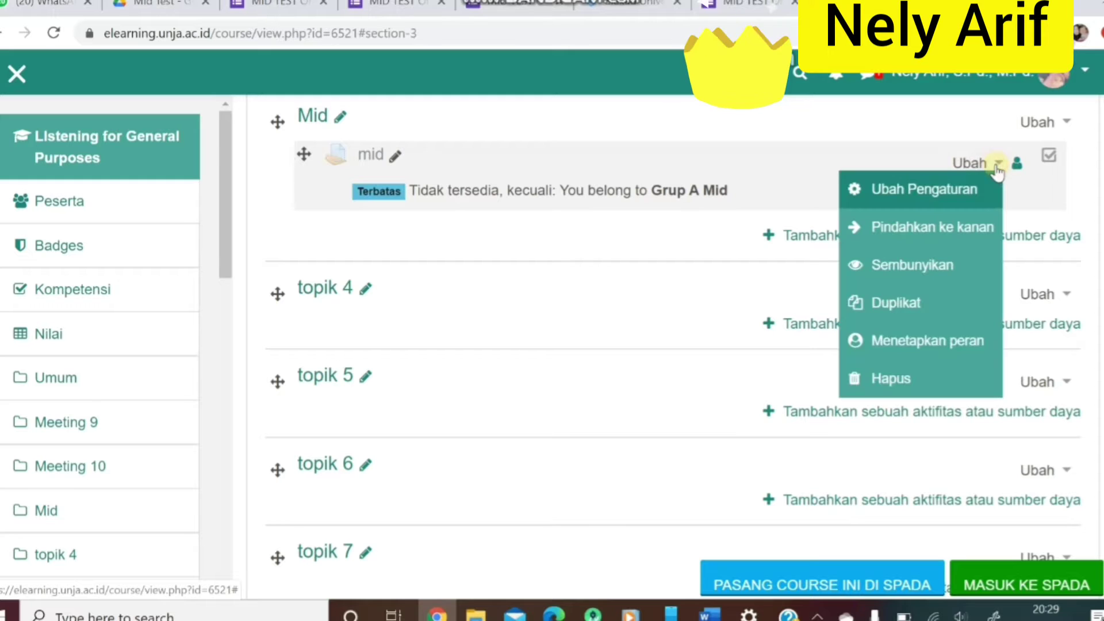
pyautogui.click(902, 188)
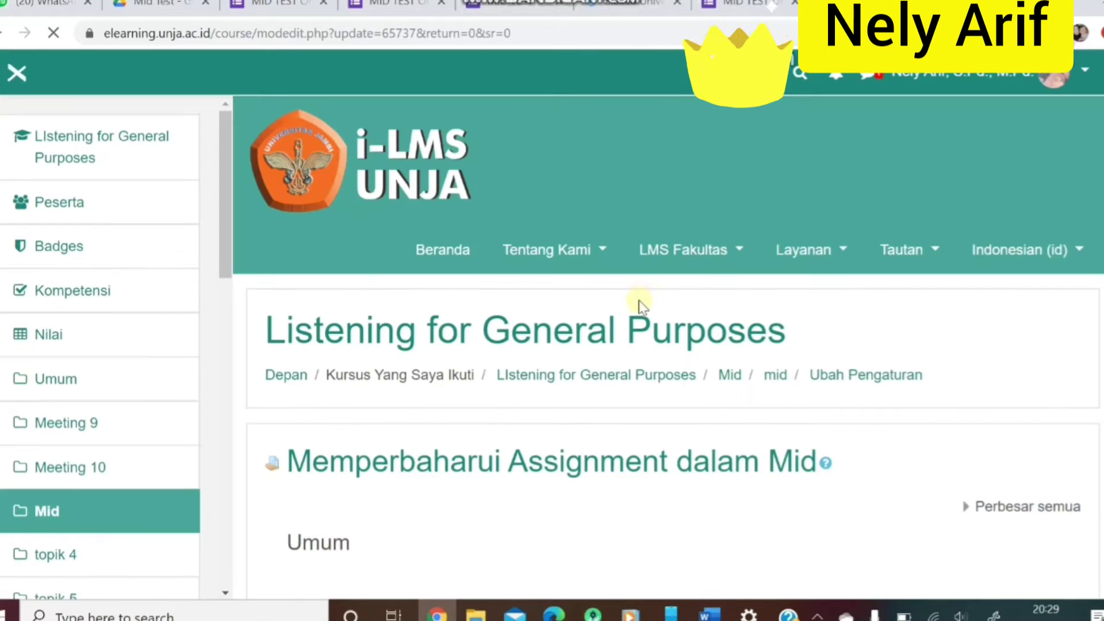
# - Set "Students submit in groups" to Ya under the group submission settings, and save and display the assignment
pyautogui.scroll(-10, 635, 308)
pyautogui.scroll(-15, 633, 315)
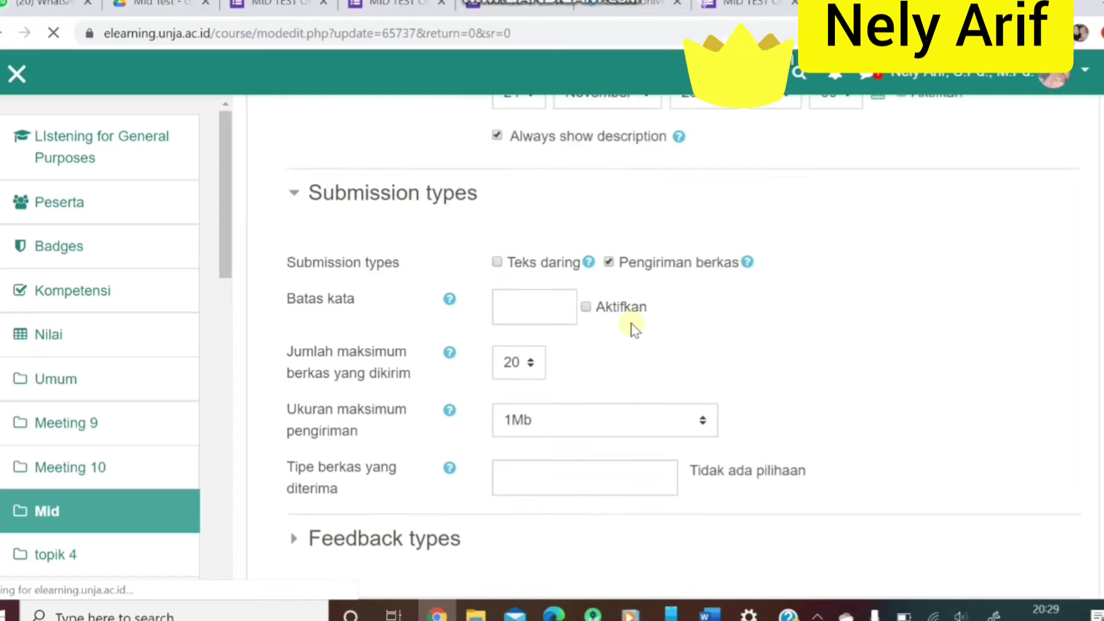
pyautogui.click(467, 206)
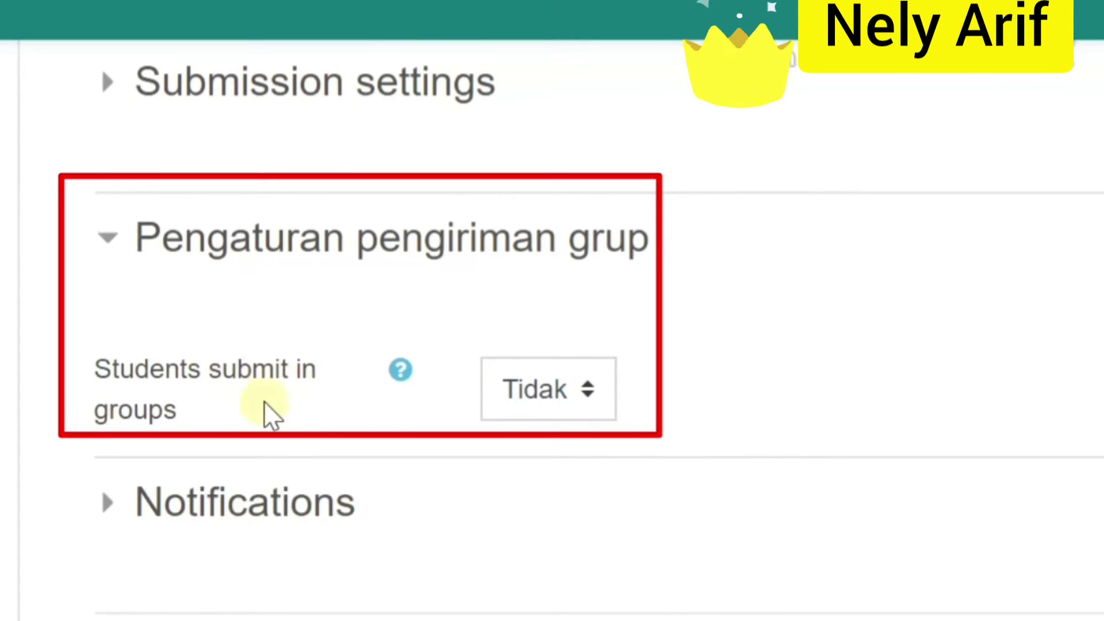
pyautogui.click(587, 400)
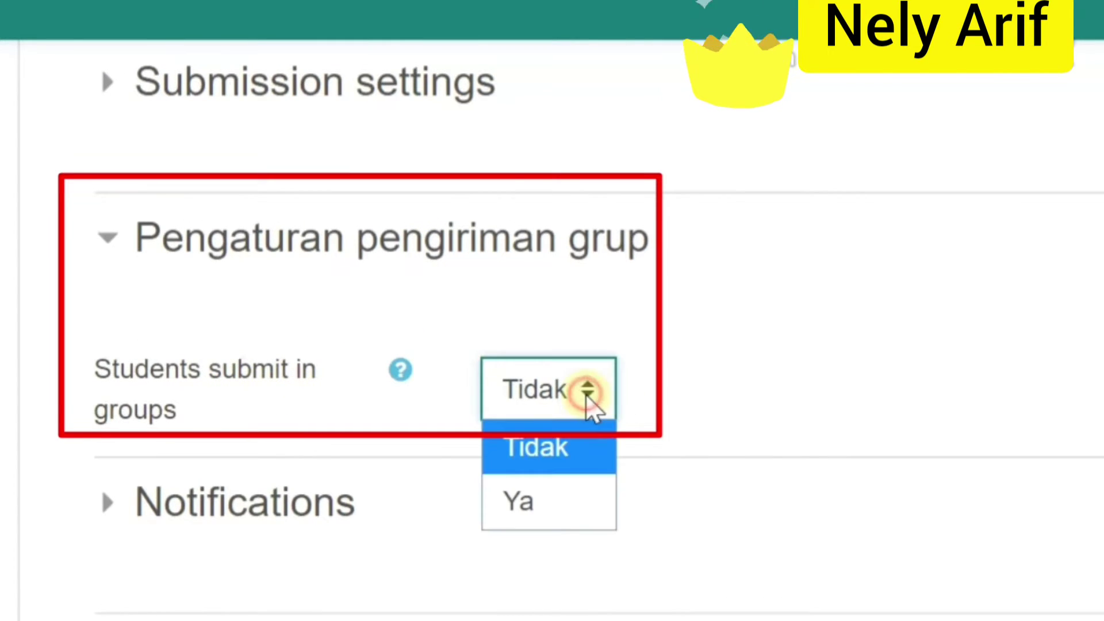
pyautogui.click(562, 485)
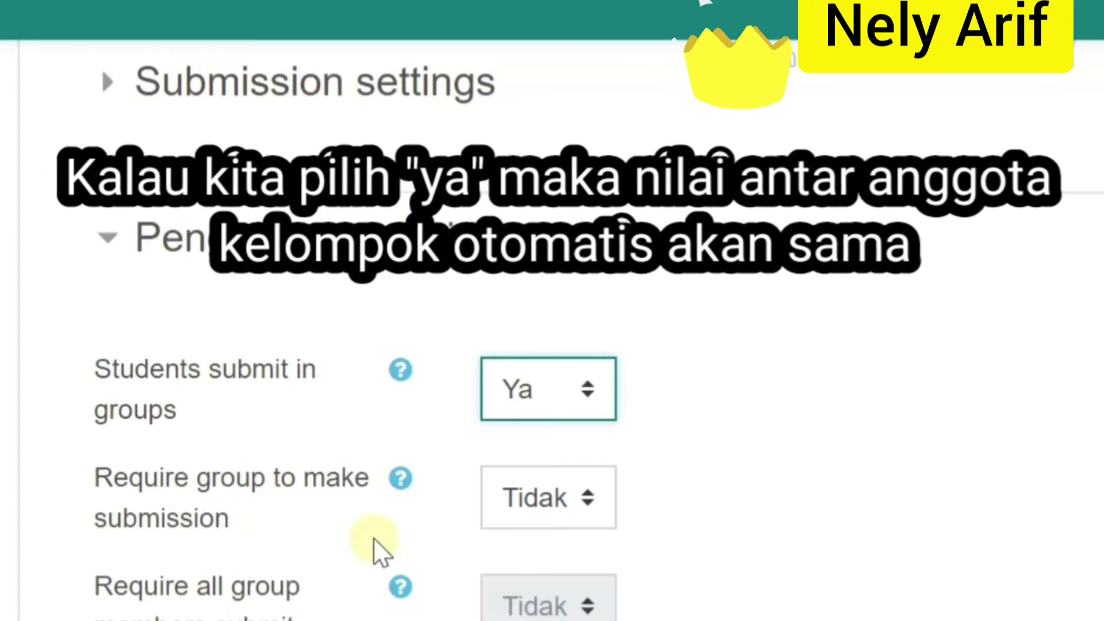
pyautogui.scroll(-15, 459, 572)
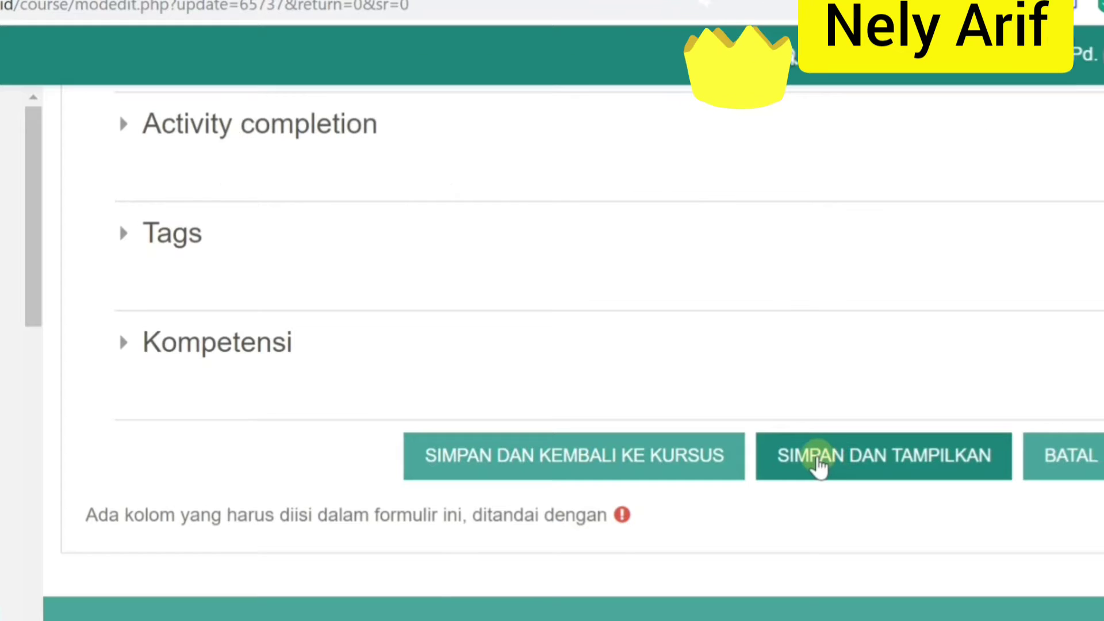
pyautogui.click(819, 466)
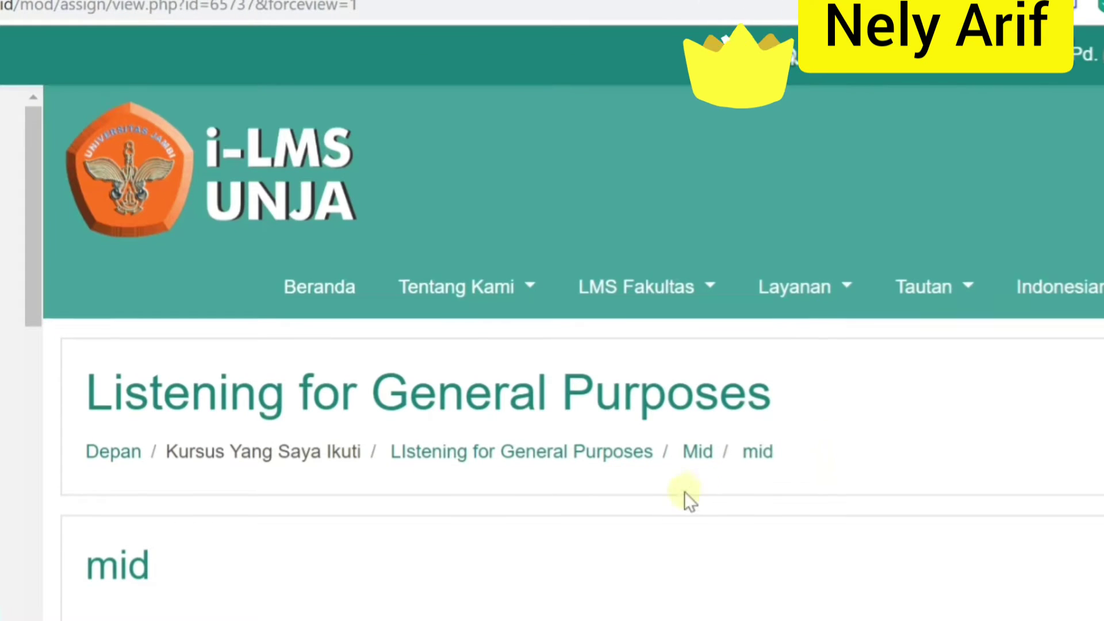
# - Grade the first student in the mid assignment's submissions with 70, and save and show the next student
pyautogui.click(150, 507)
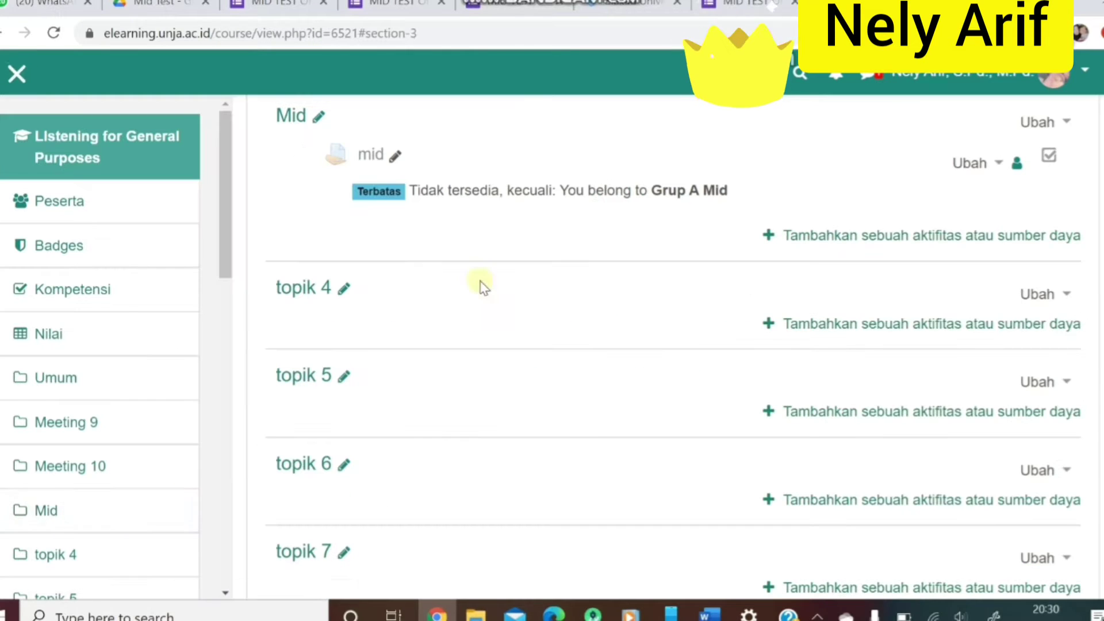
pyautogui.click(363, 157)
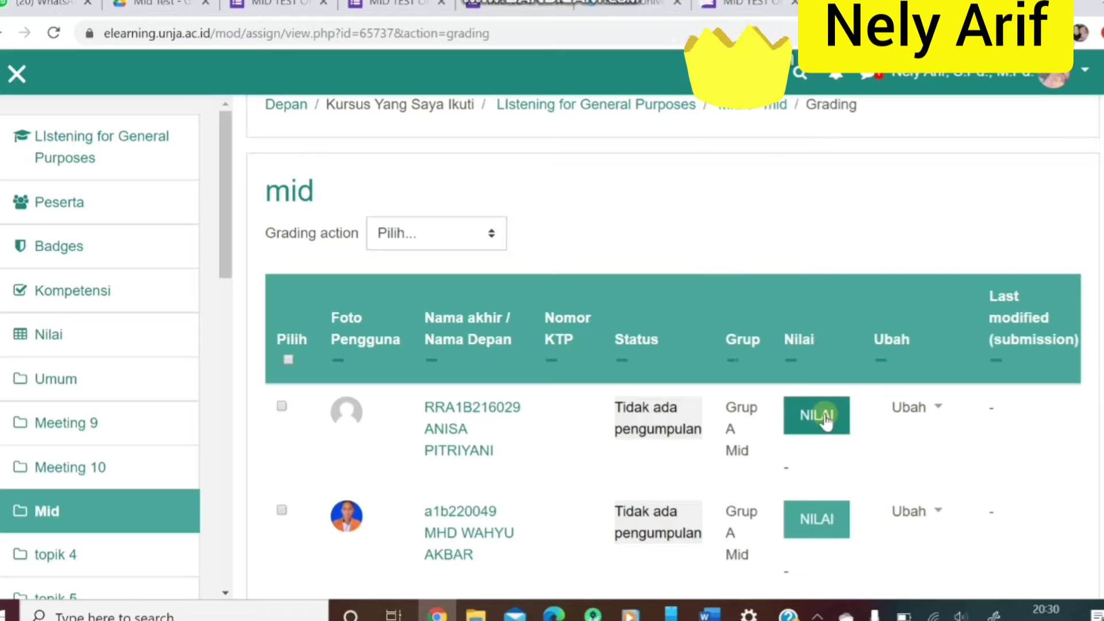
pyautogui.click(824, 416)
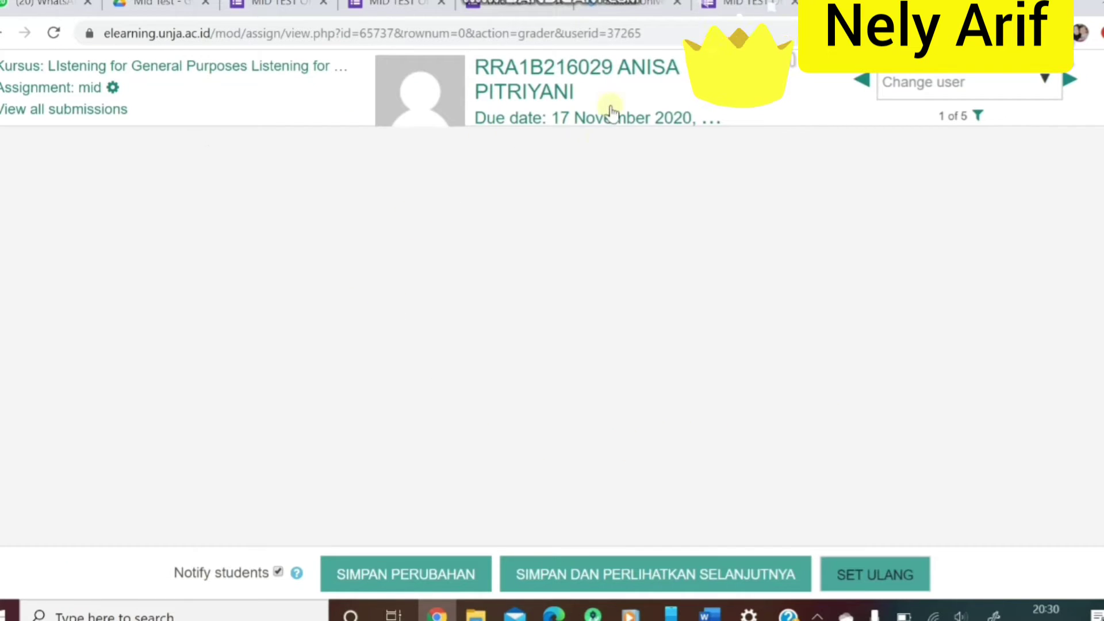
pyautogui.click(230, 386)
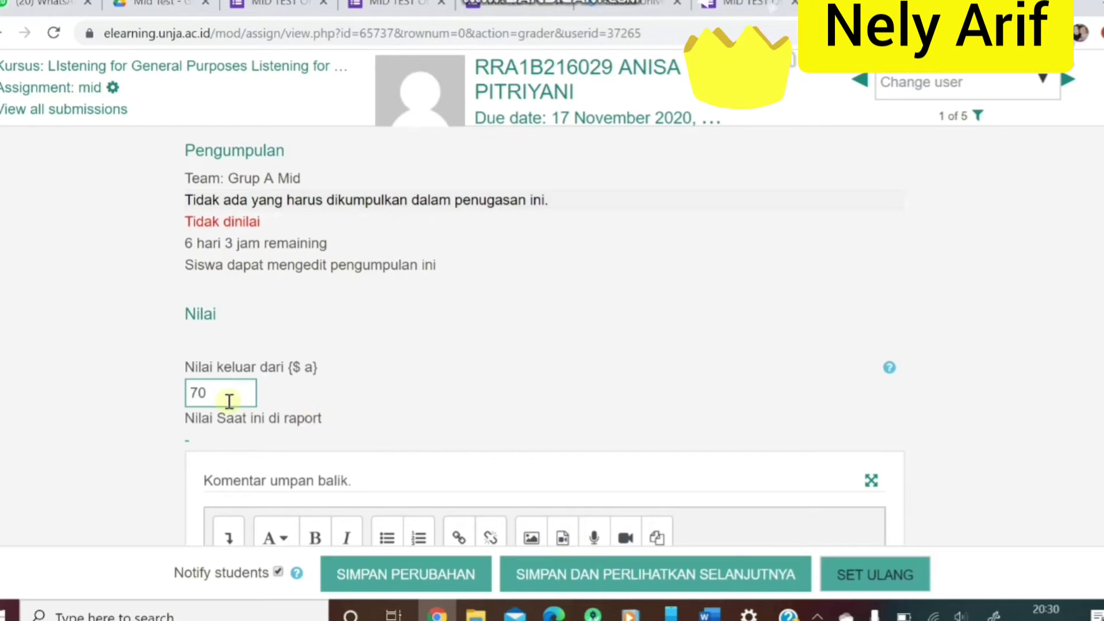
pyautogui.click(630, 573)
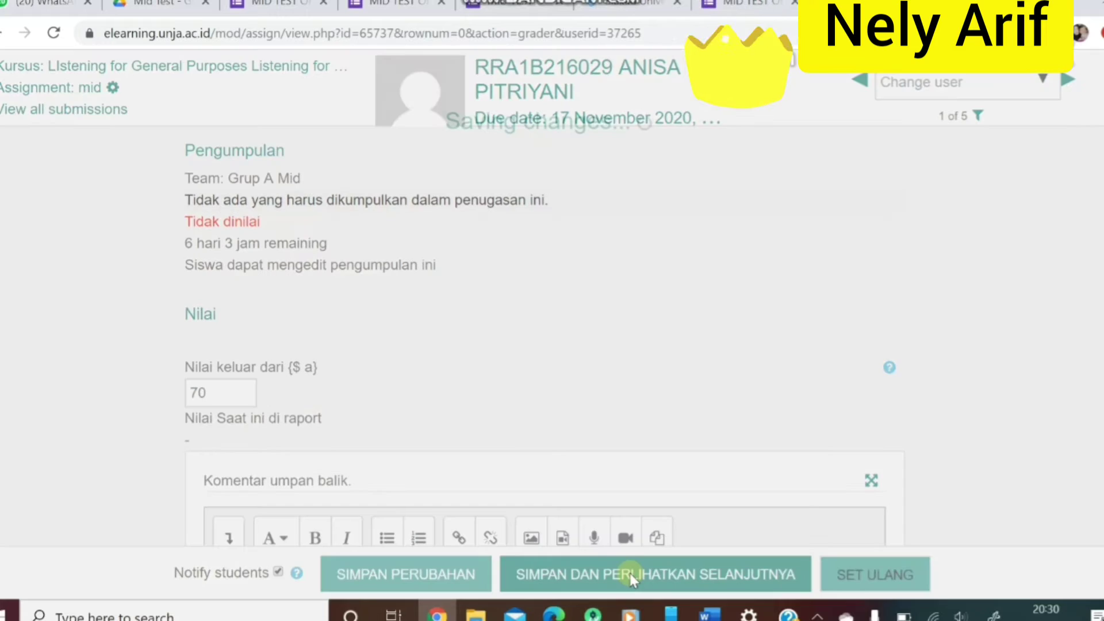
# - Check the grades of the other Grup A Mid members one after another
pyautogui.click(436, 419)
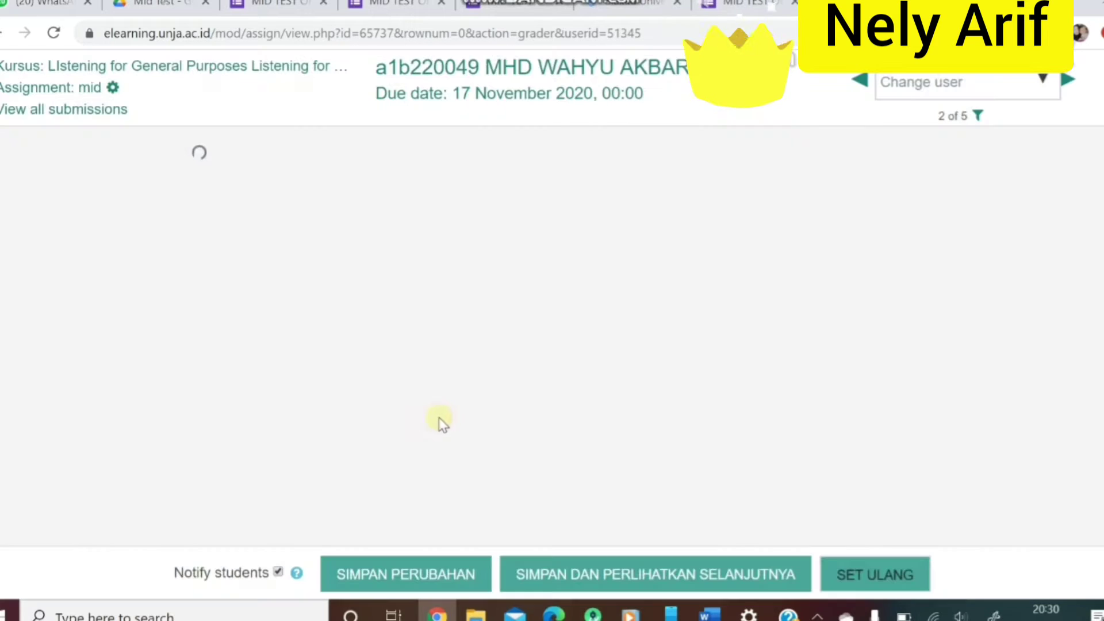
pyautogui.click(1068, 80)
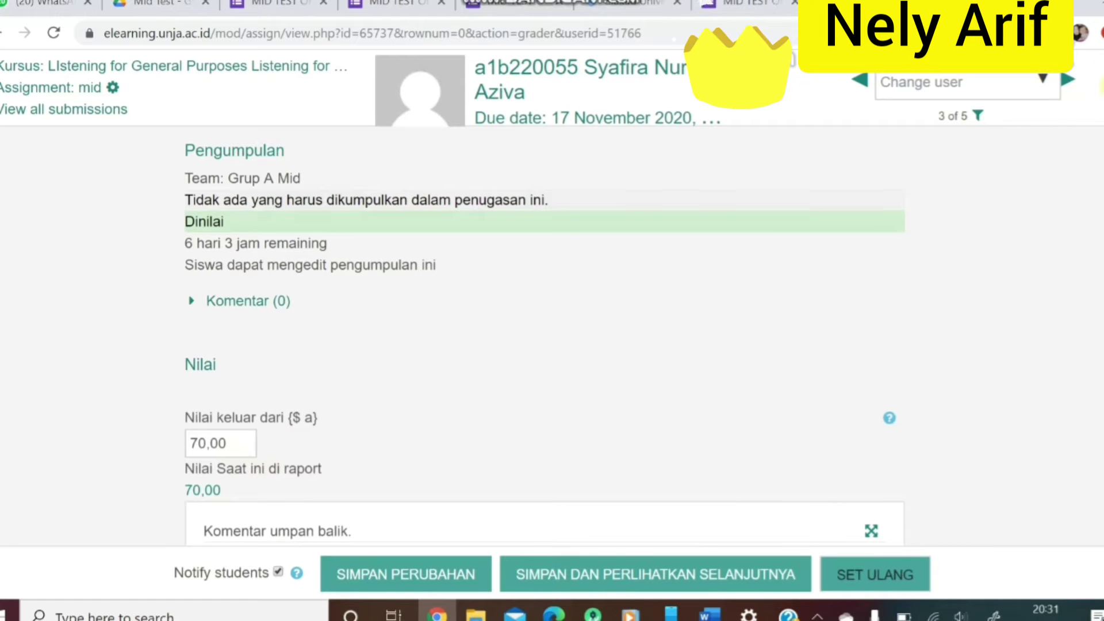
pyautogui.click(1068, 79)
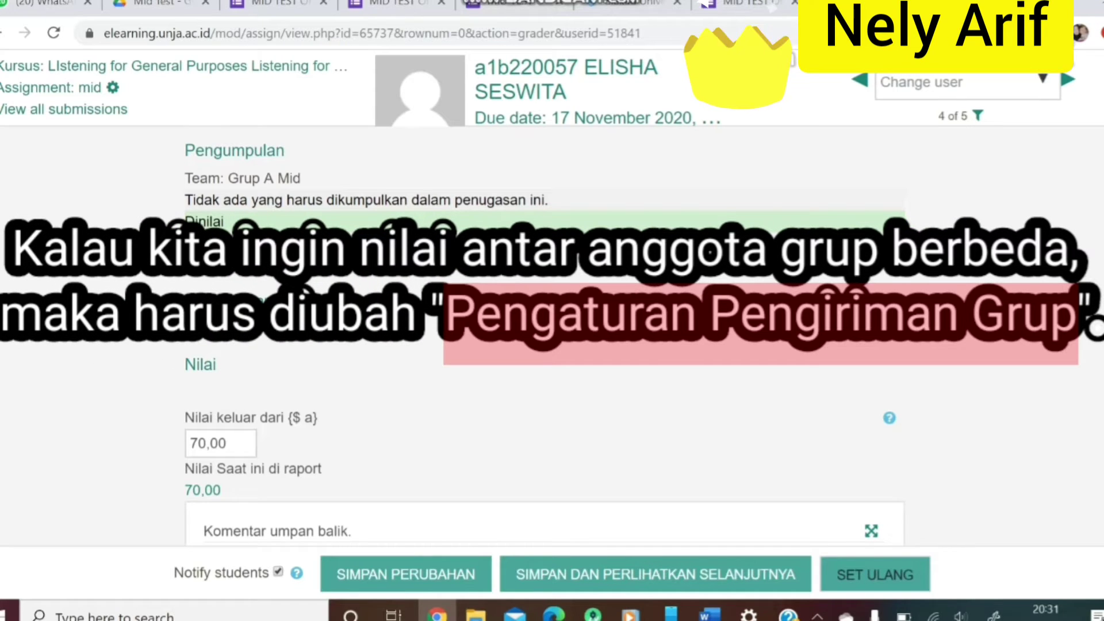
# - Return from grading to the course's Mid section and reopen the "mid" assignment's settings
pyautogui.click(2, 33)
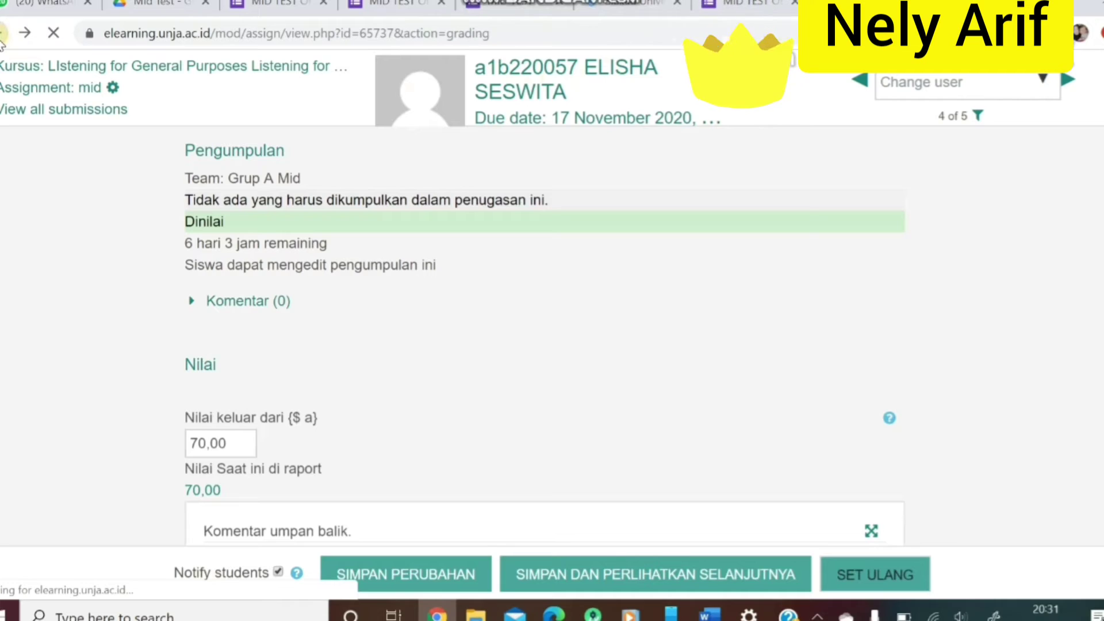
pyautogui.click(102, 516)
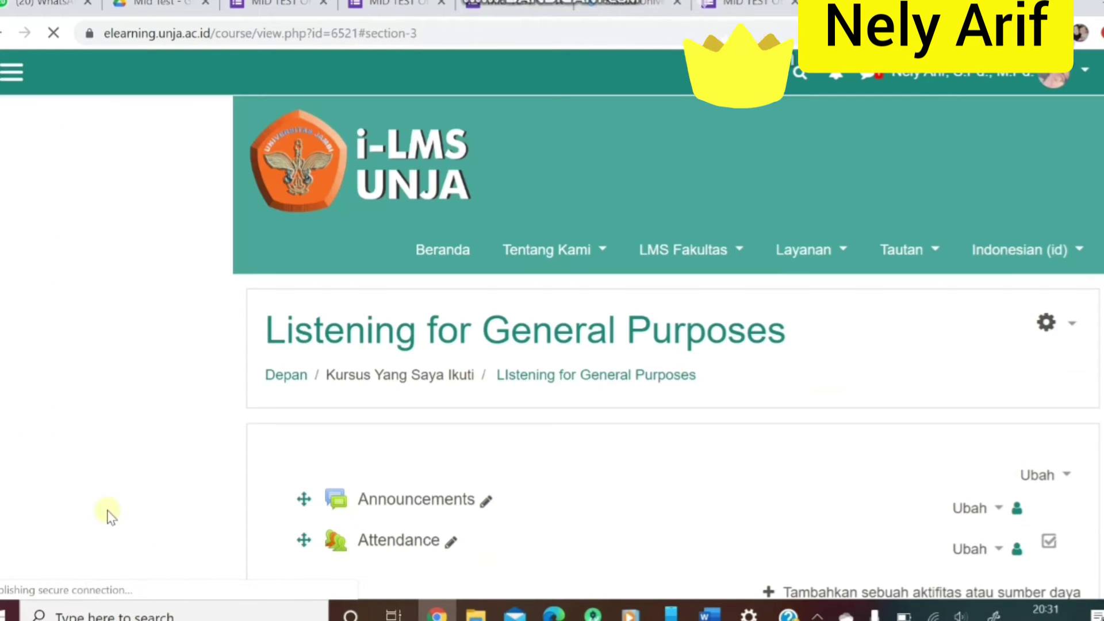
pyautogui.scroll(-5, 546, 481)
pyautogui.scroll(8, 548, 469)
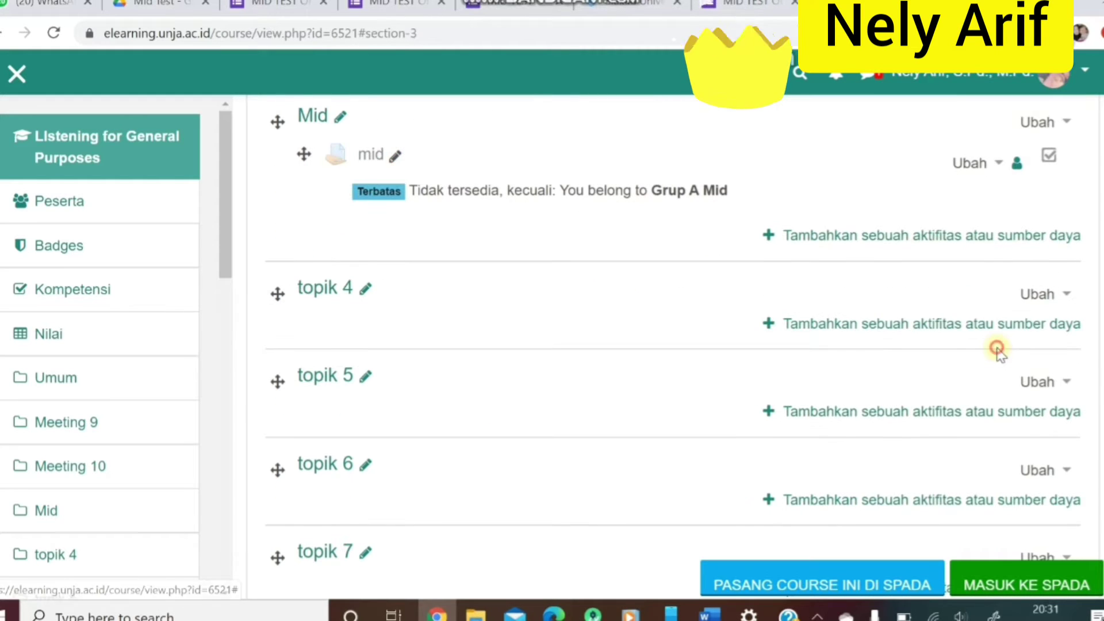
pyautogui.click(995, 166)
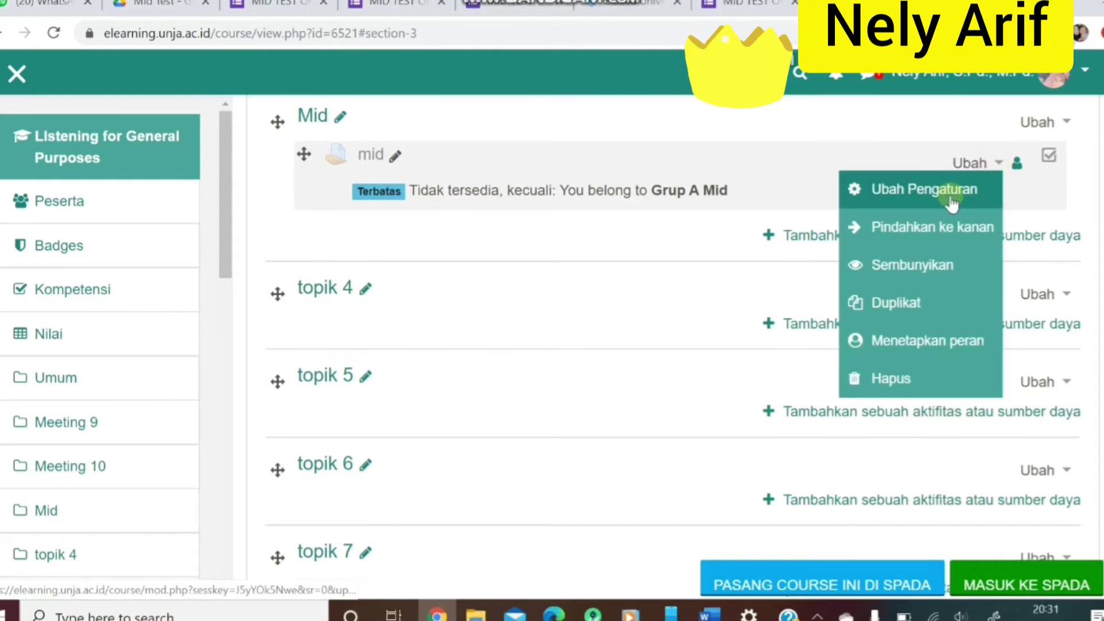
pyautogui.click(935, 189)
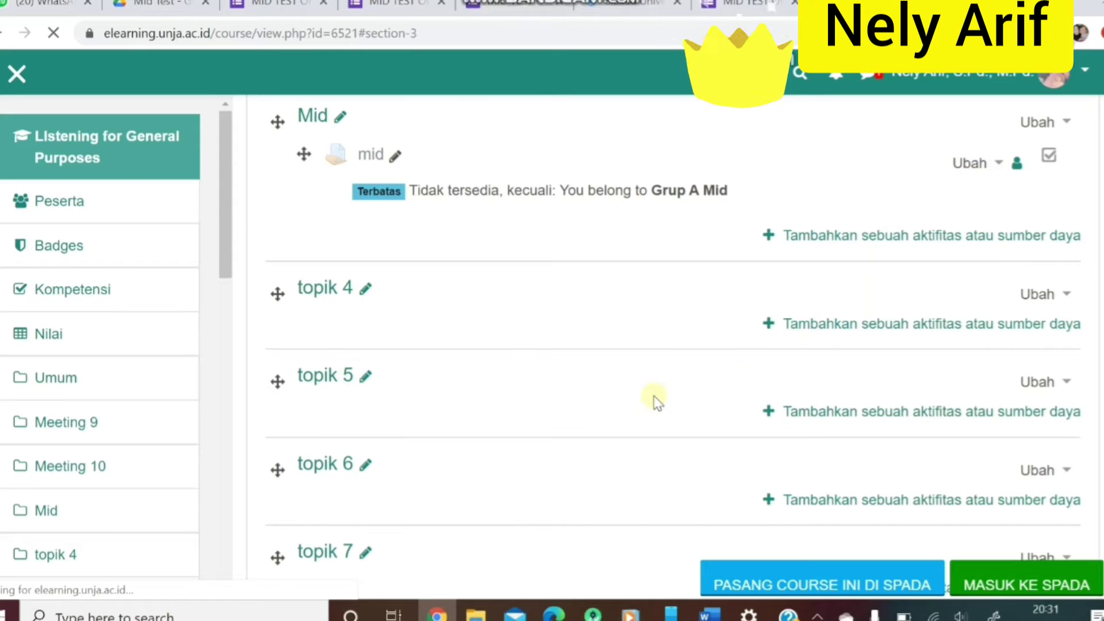
# - Expand the group submission settings and examine whether "Students submit in groups" can be edited
pyautogui.scroll(-10, 652, 399)
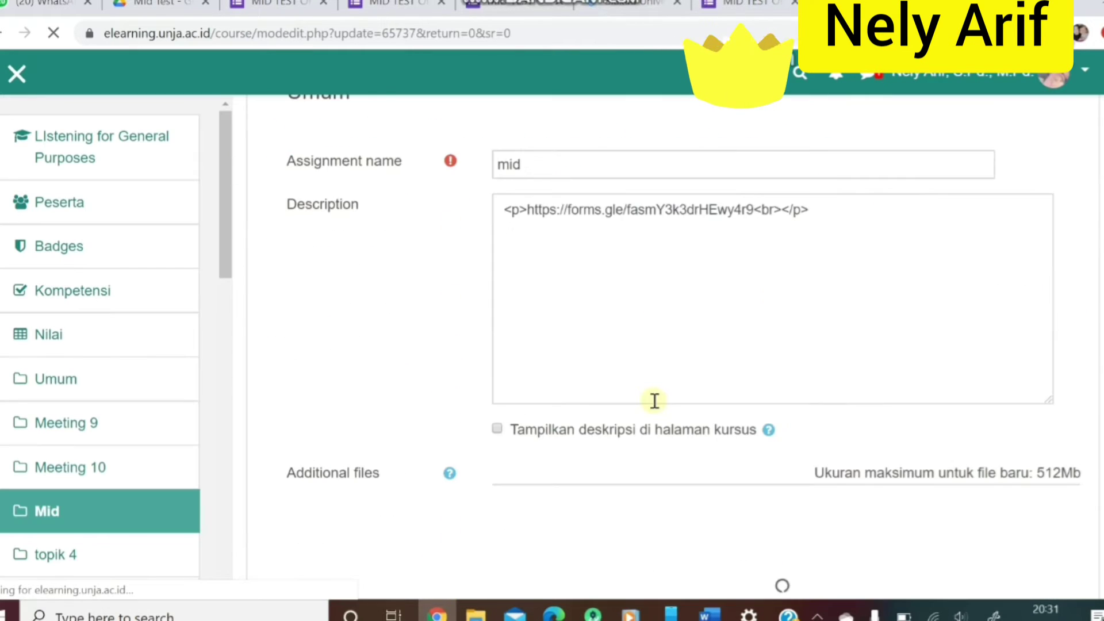
pyautogui.scroll(-10, 647, 414)
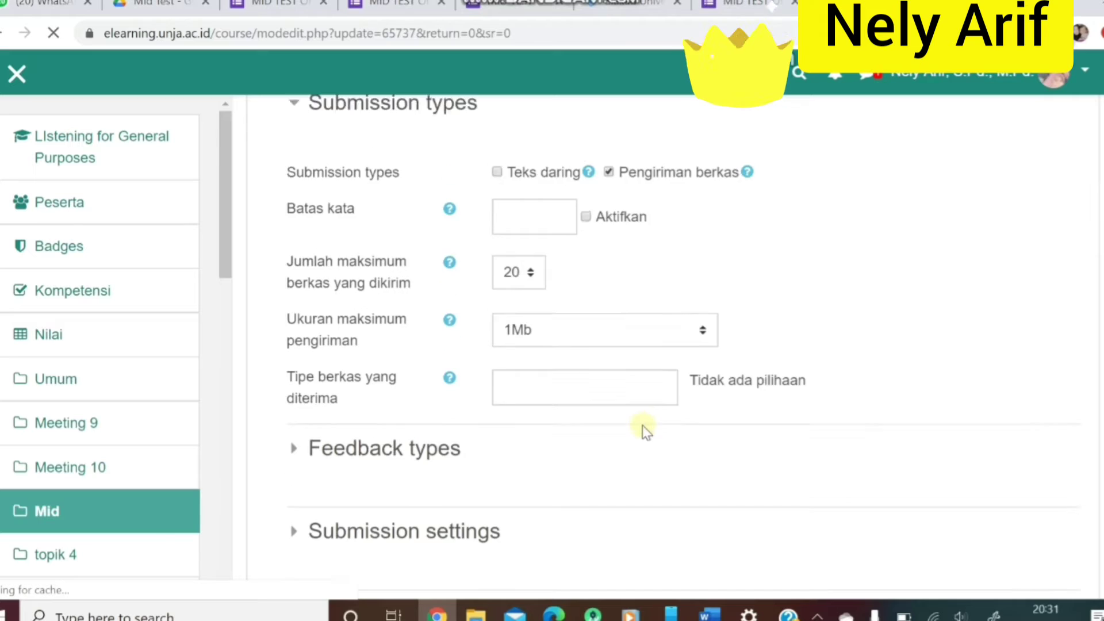
pyautogui.click(552, 437)
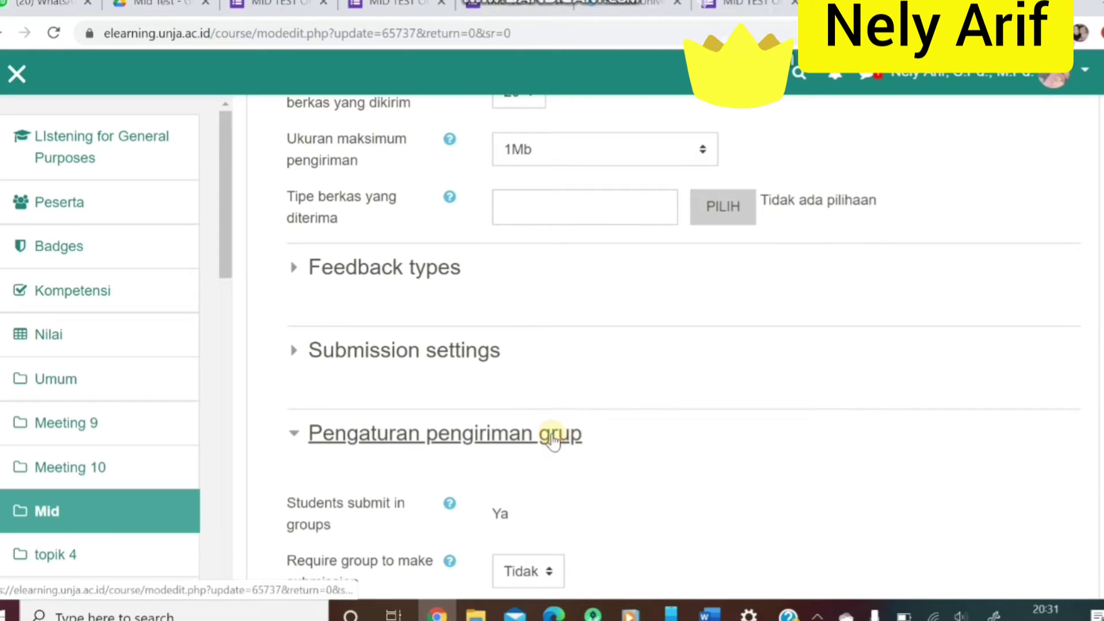
pyautogui.scroll(-3, 572, 475)
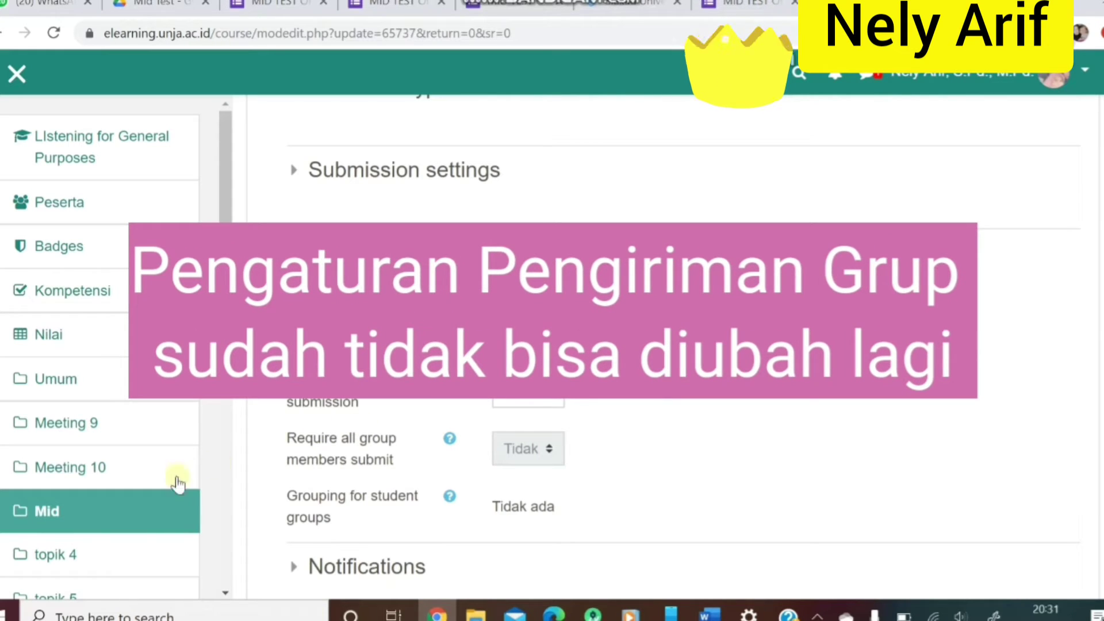
# - Delete the "mid" assignment from the course's Mid section and confirm the deletion
pyautogui.click(150, 514)
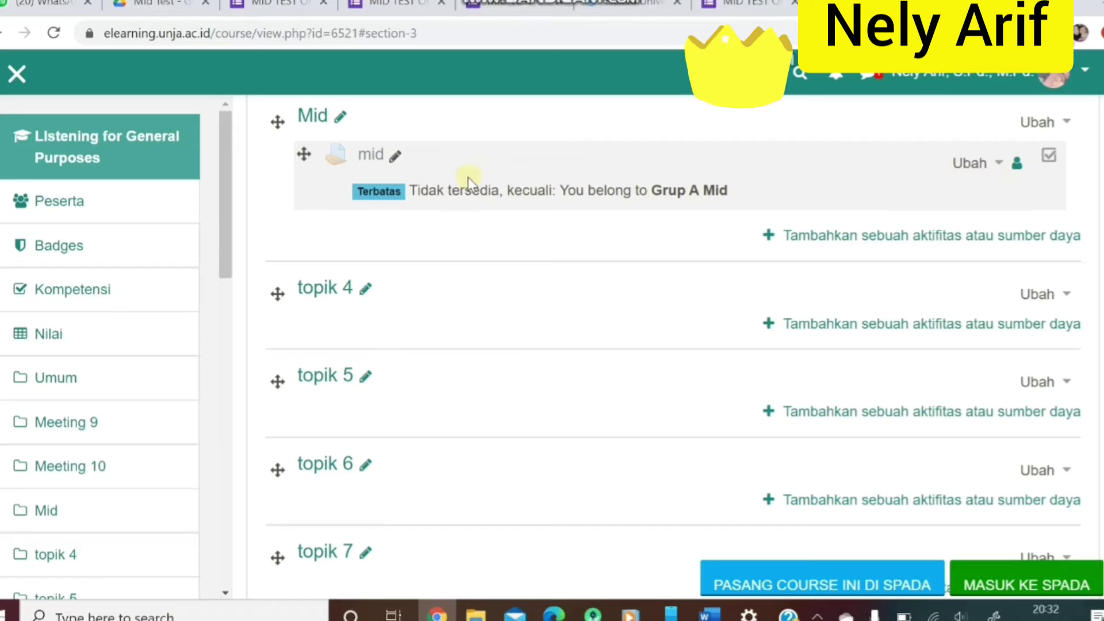
pyautogui.click(1002, 164)
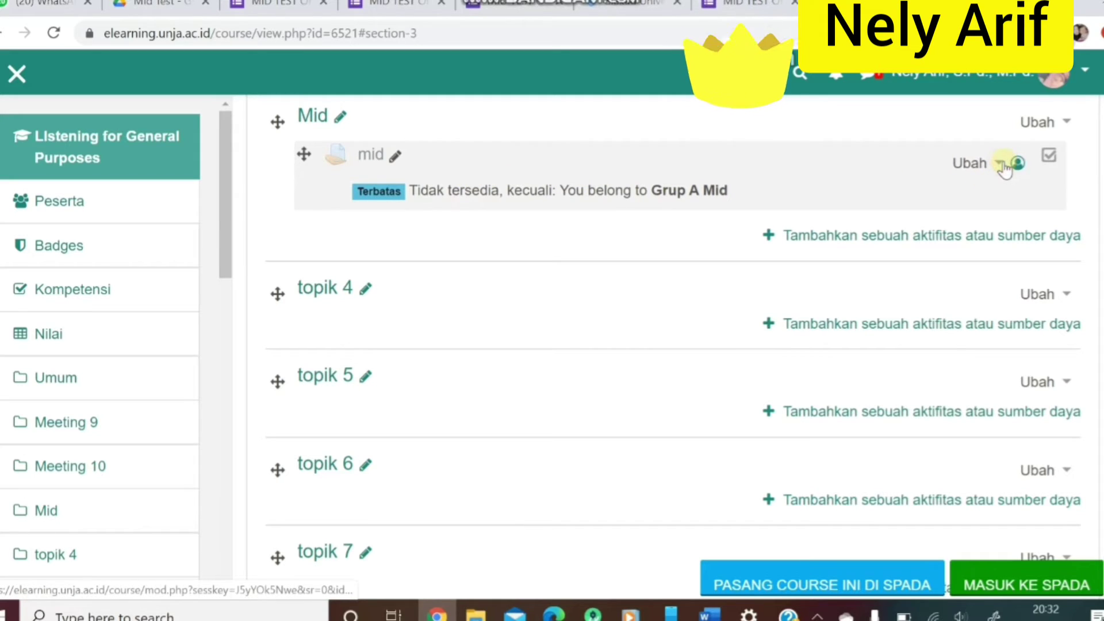
pyautogui.click(904, 375)
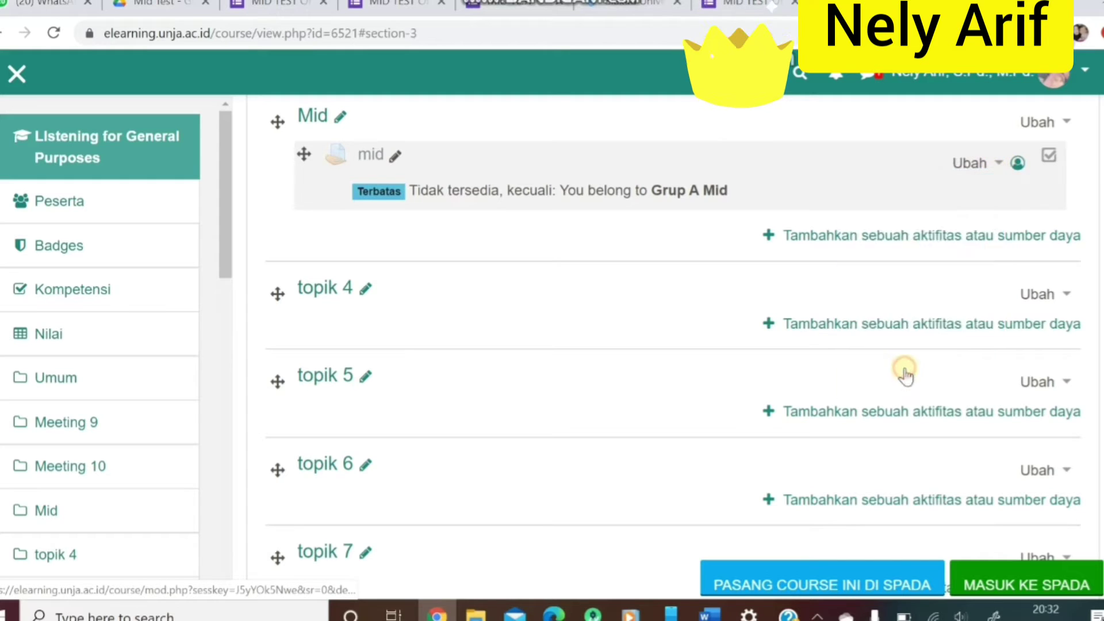
pyautogui.click(471, 419)
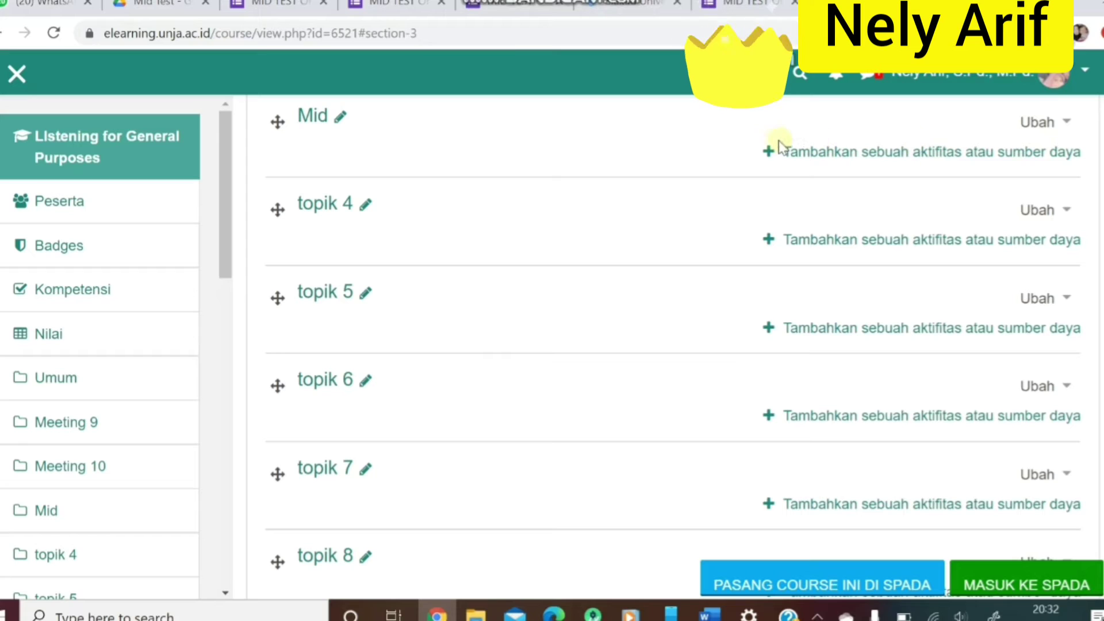
# - Add a new Assignment activity to the Mid section and name it "mid"
pyautogui.click(768, 148)
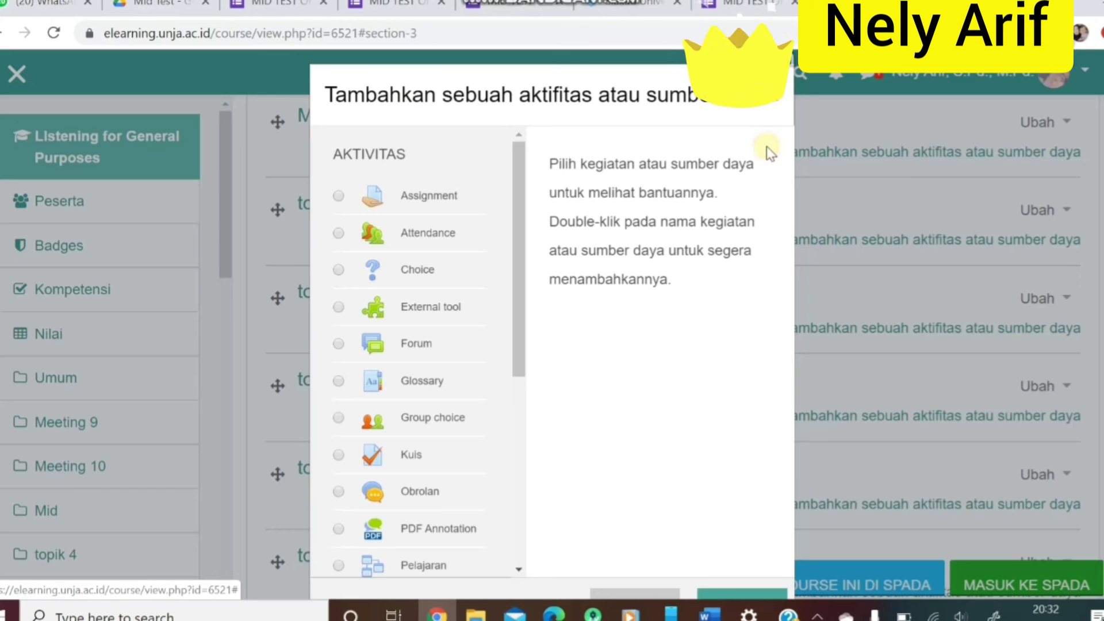
pyautogui.click(338, 195)
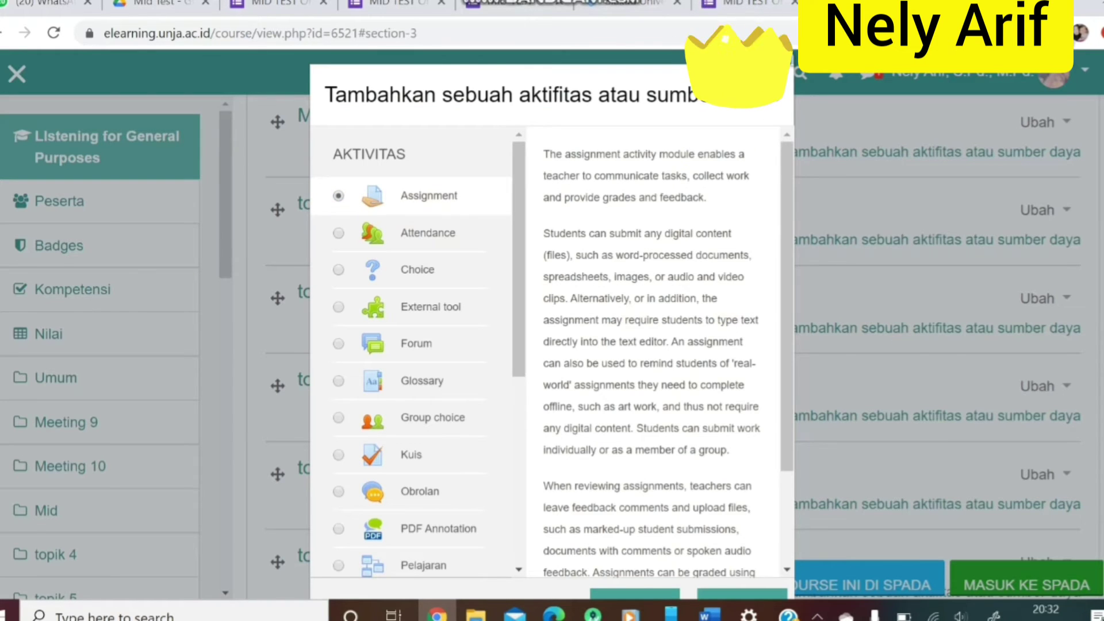
pyautogui.scroll(-2, 552, 345)
pyautogui.click(646, 492)
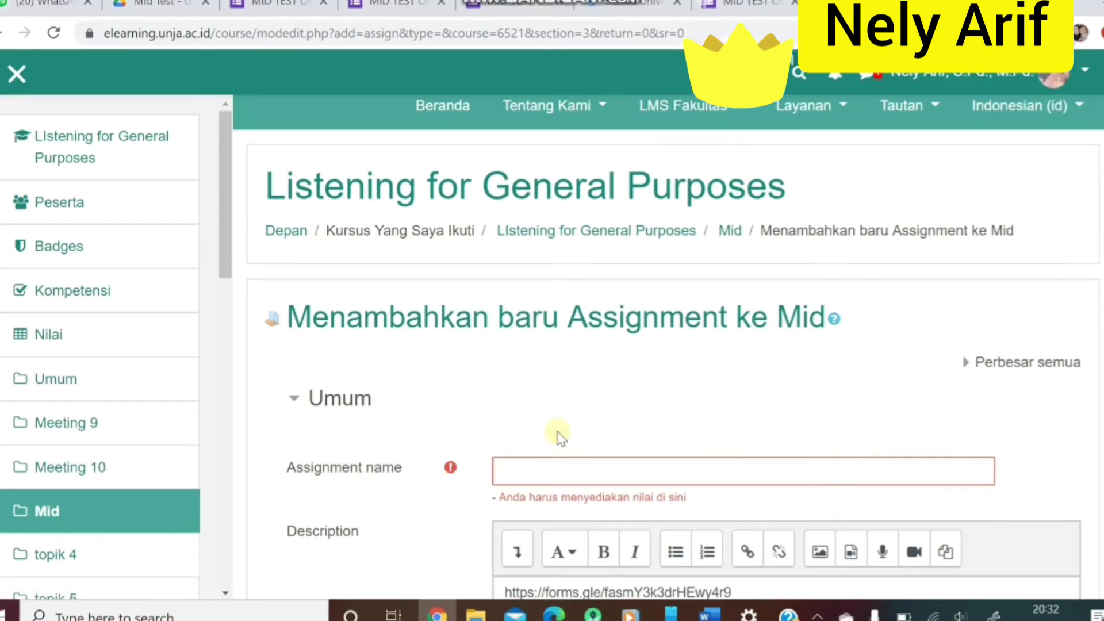
pyautogui.click(554, 468)
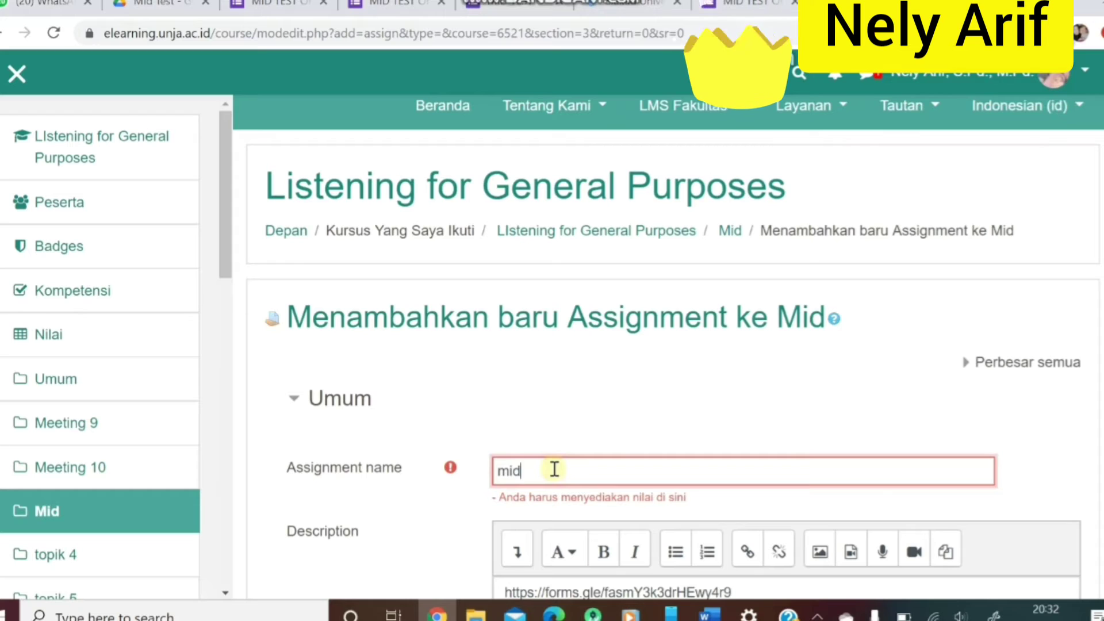
# - Expand the new assignment's group submission settings and check the "Students submit in groups" option
pyautogui.scroll(-3, 696, 518)
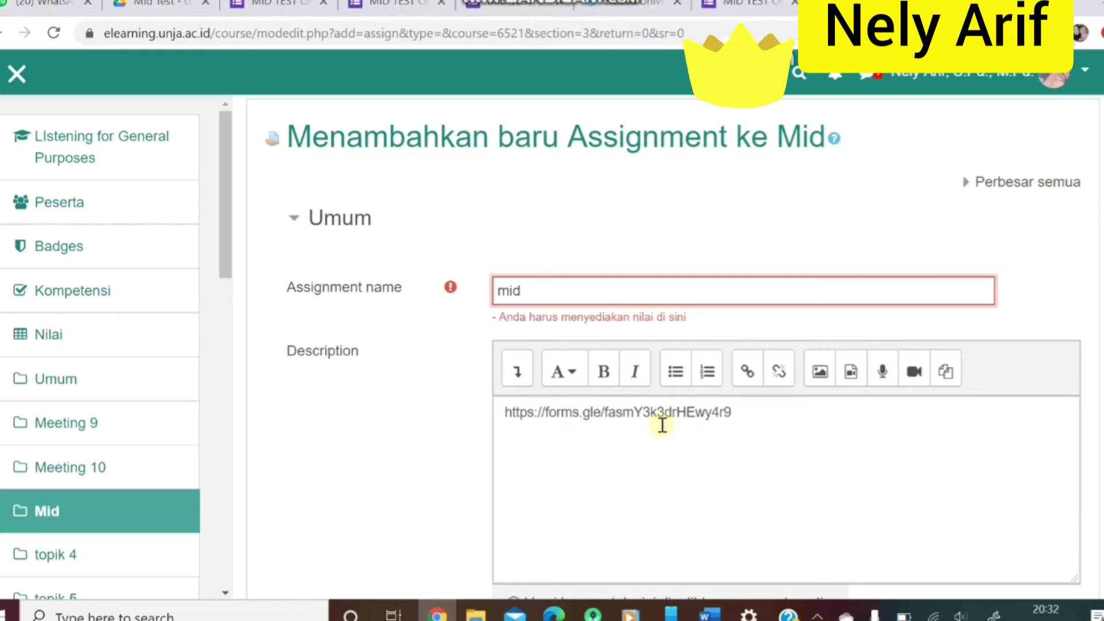
pyautogui.scroll(-4, 660, 424)
pyautogui.scroll(-15, 670, 436)
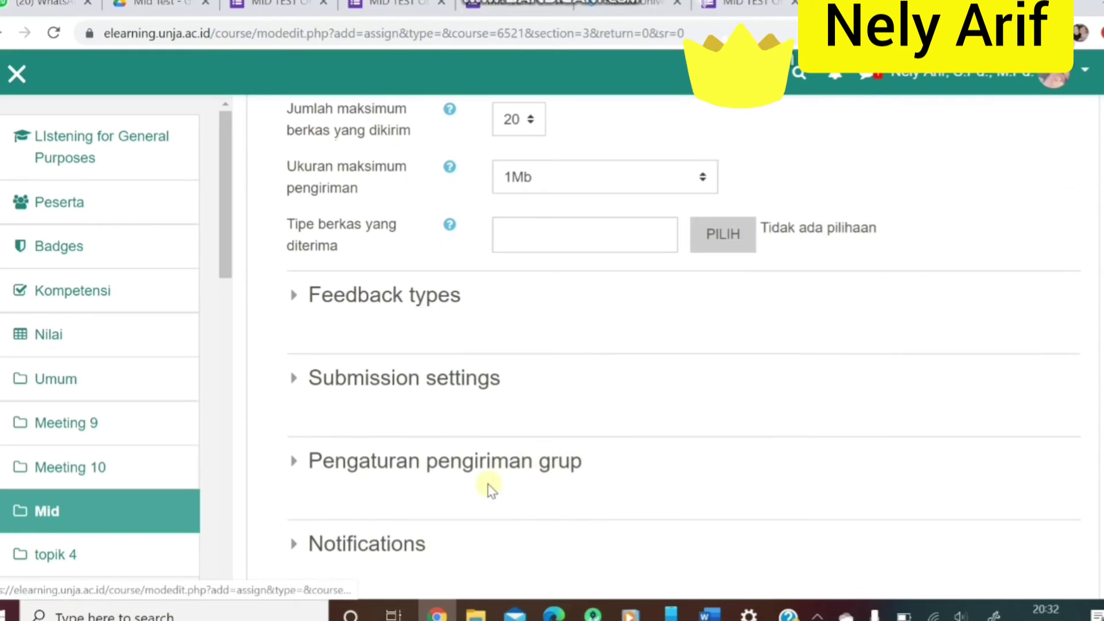
pyautogui.scroll(-5, 500, 484)
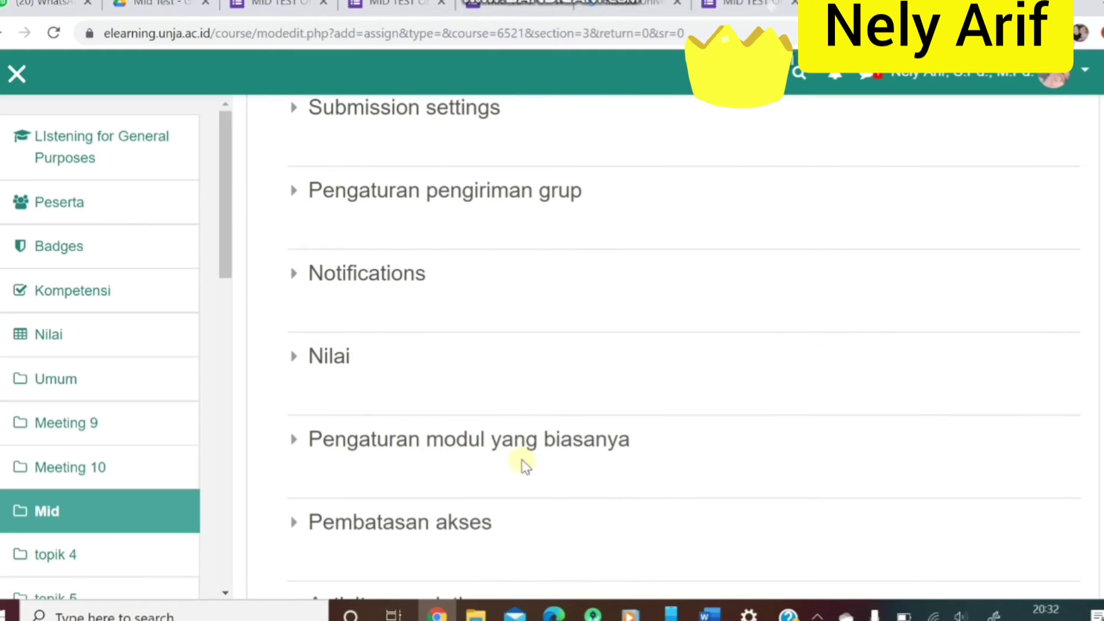
pyautogui.click(462, 197)
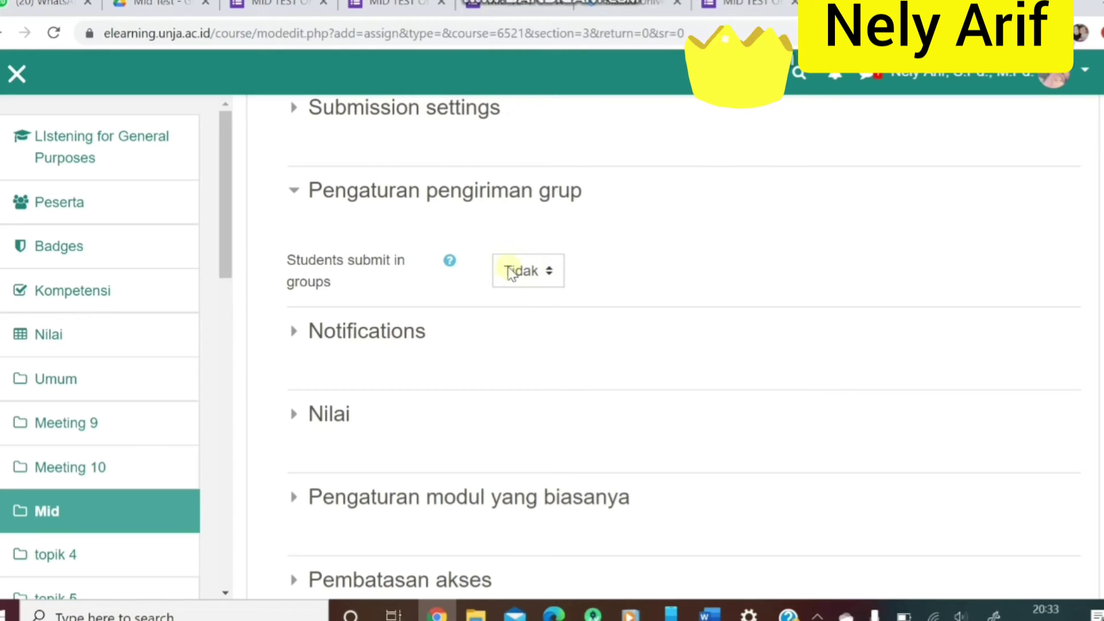
# - Add a Group access restriction requiring membership of "Grup A Mid", and save and display the assignment
pyautogui.scroll(-5, 498, 293)
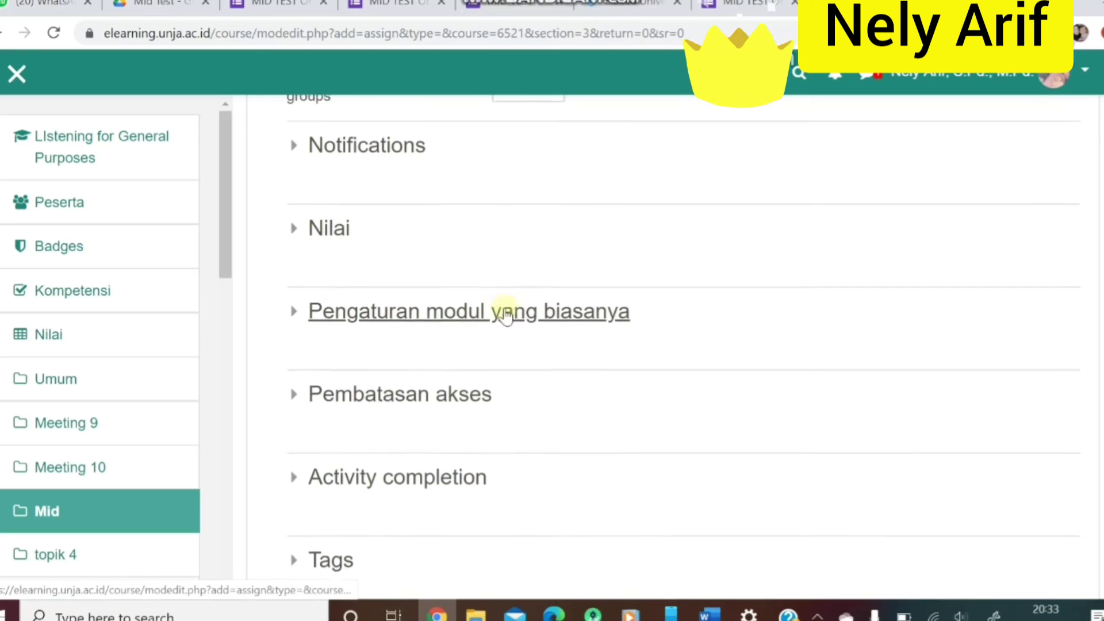
pyautogui.click(485, 315)
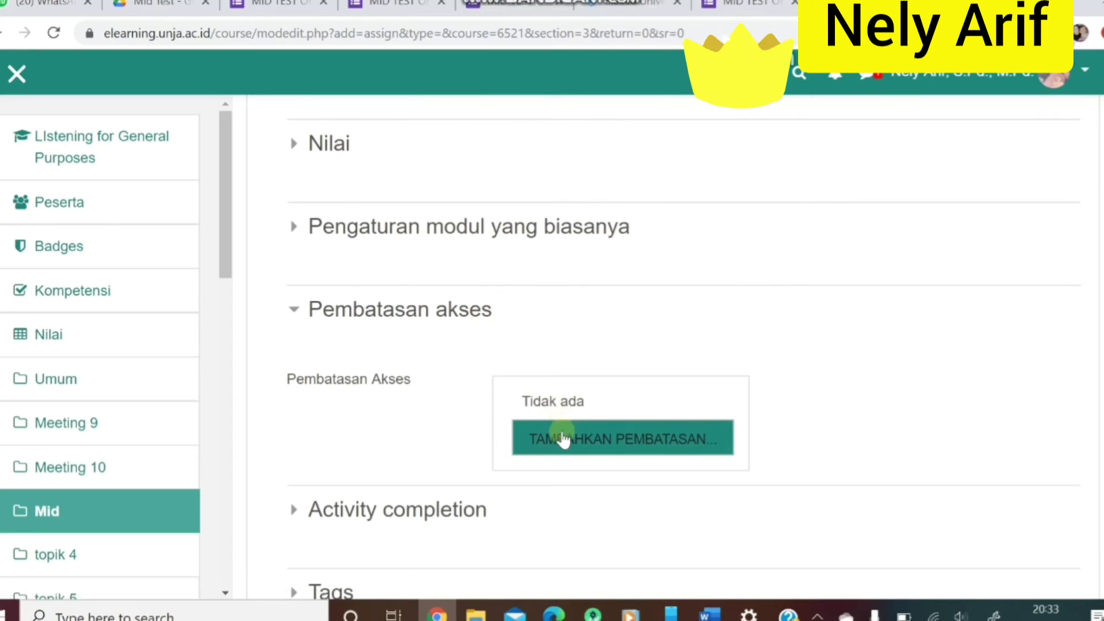
pyautogui.click(565, 439)
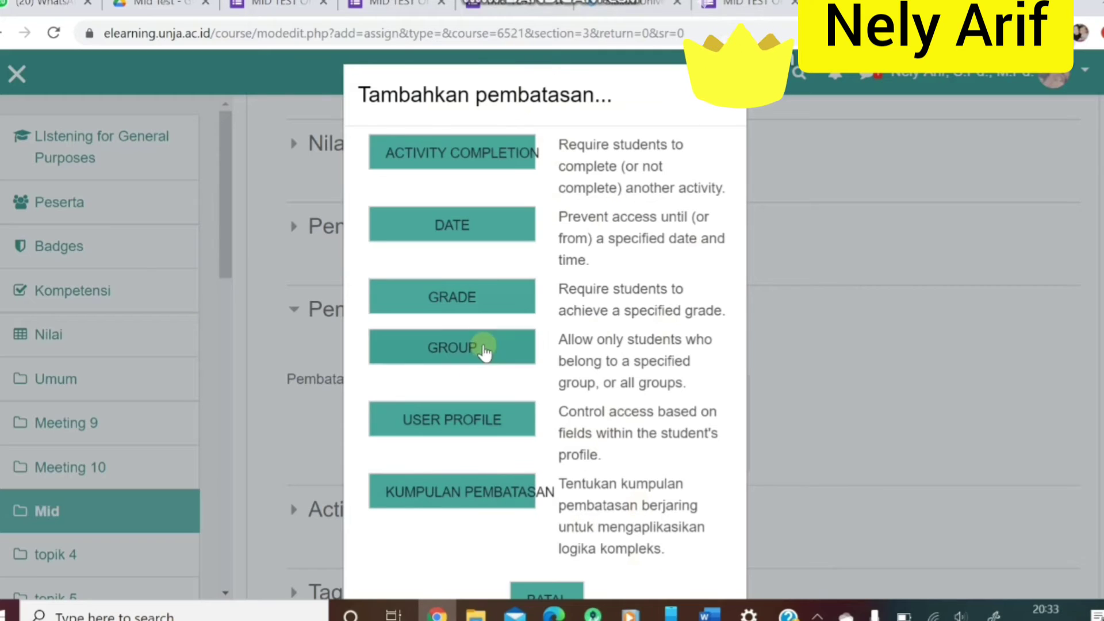
pyautogui.click(485, 348)
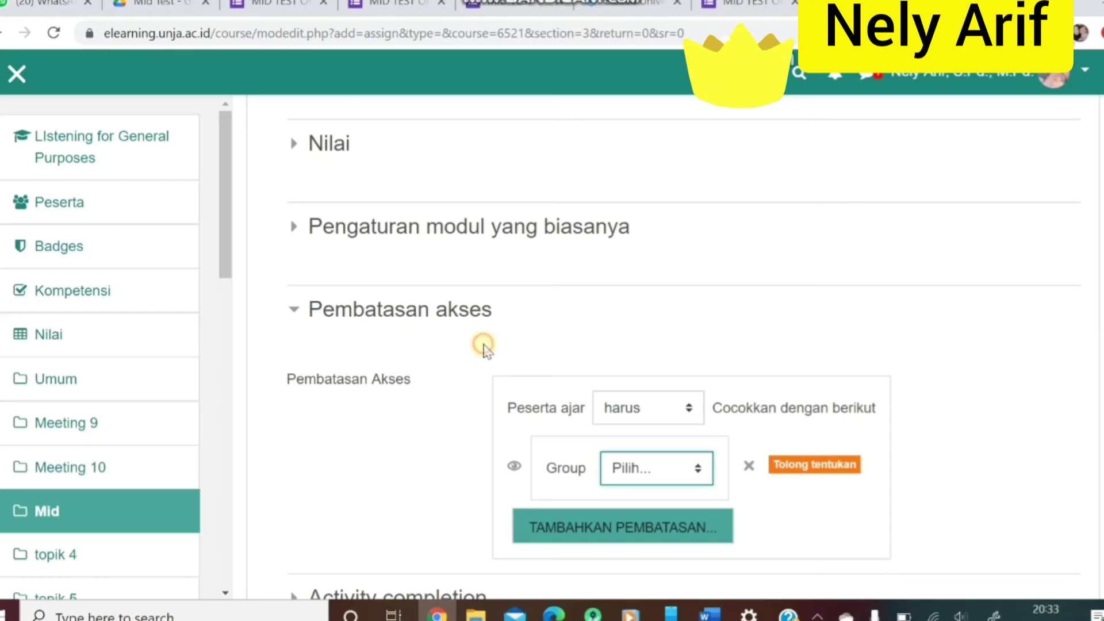
pyautogui.click(698, 475)
pyautogui.click(701, 291)
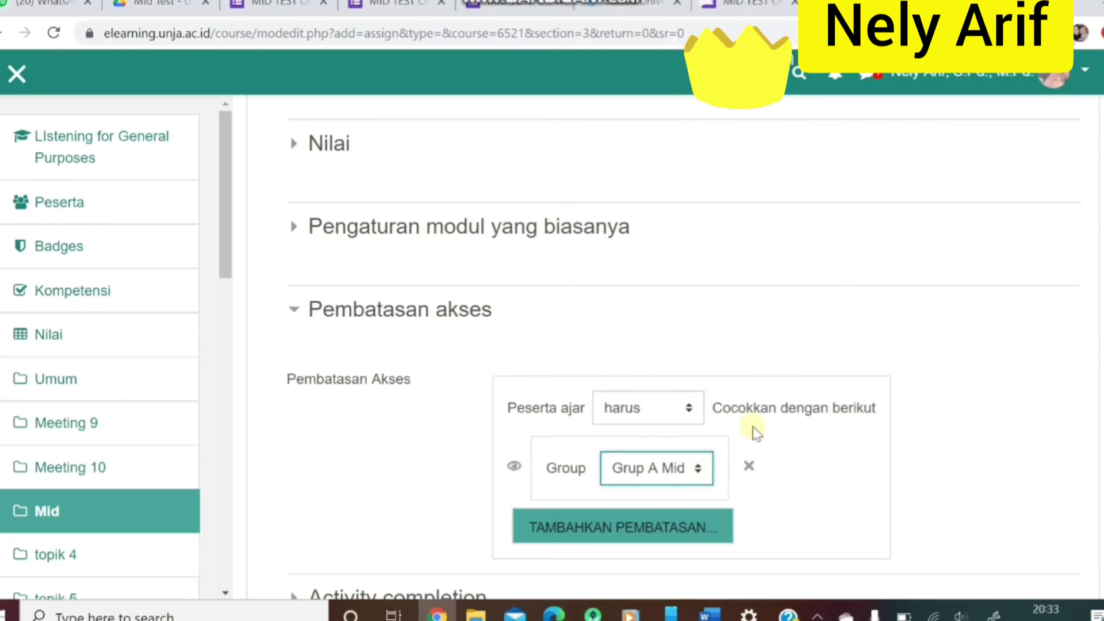
pyautogui.scroll(-7, 756, 434)
pyautogui.scroll(3, 770, 443)
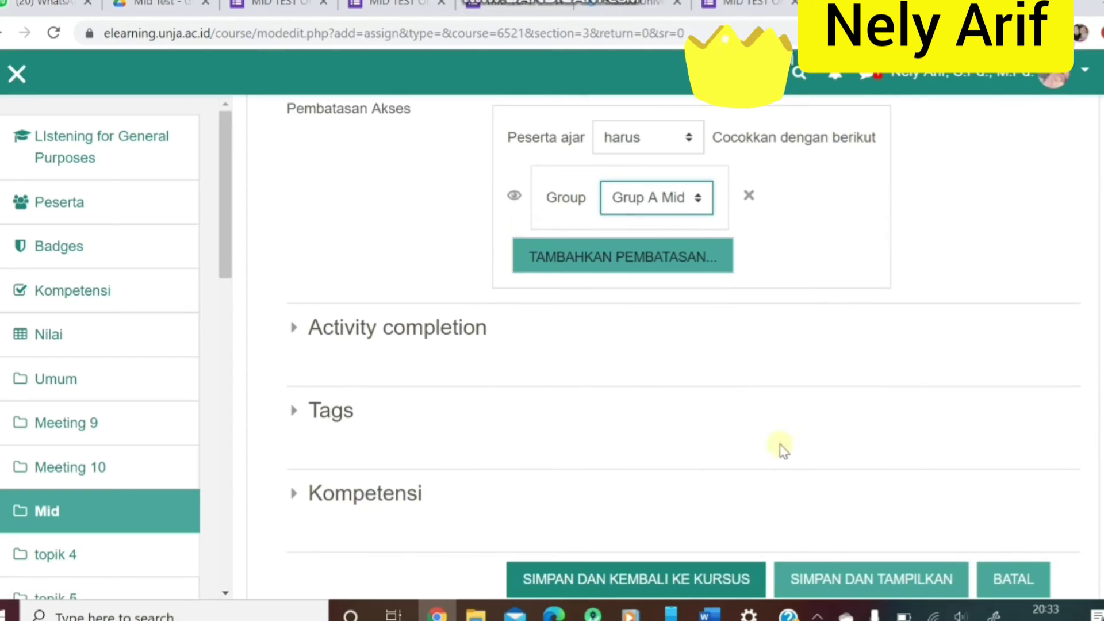
pyautogui.click(823, 579)
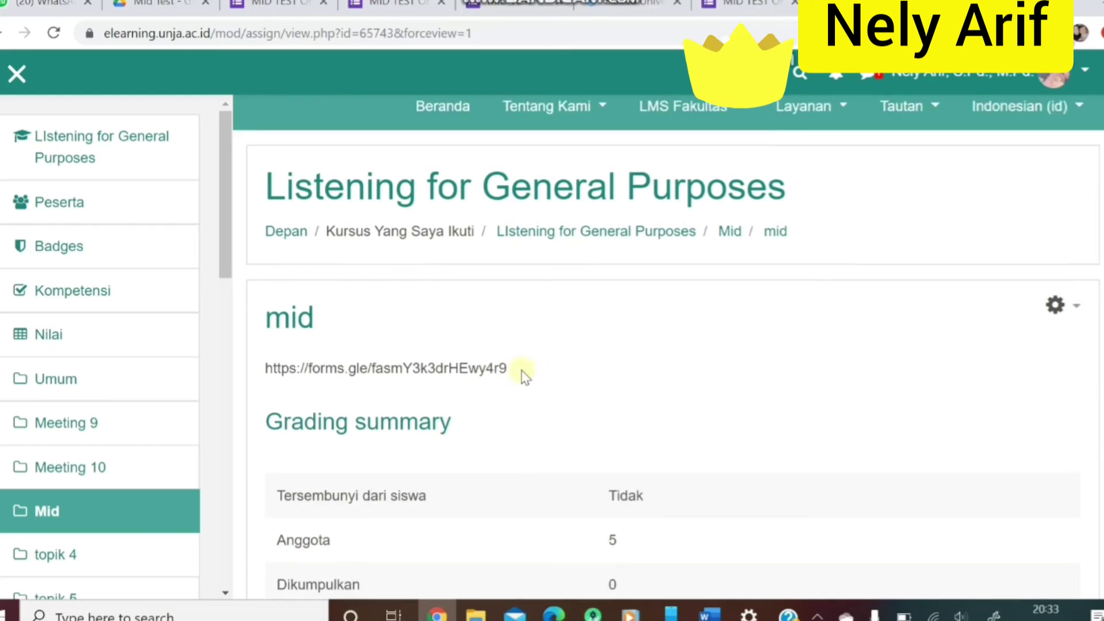
# - Return to the course's Mid section and reopen the new "mid" assignment
pyautogui.scroll(-1, 524, 374)
pyautogui.click(149, 511)
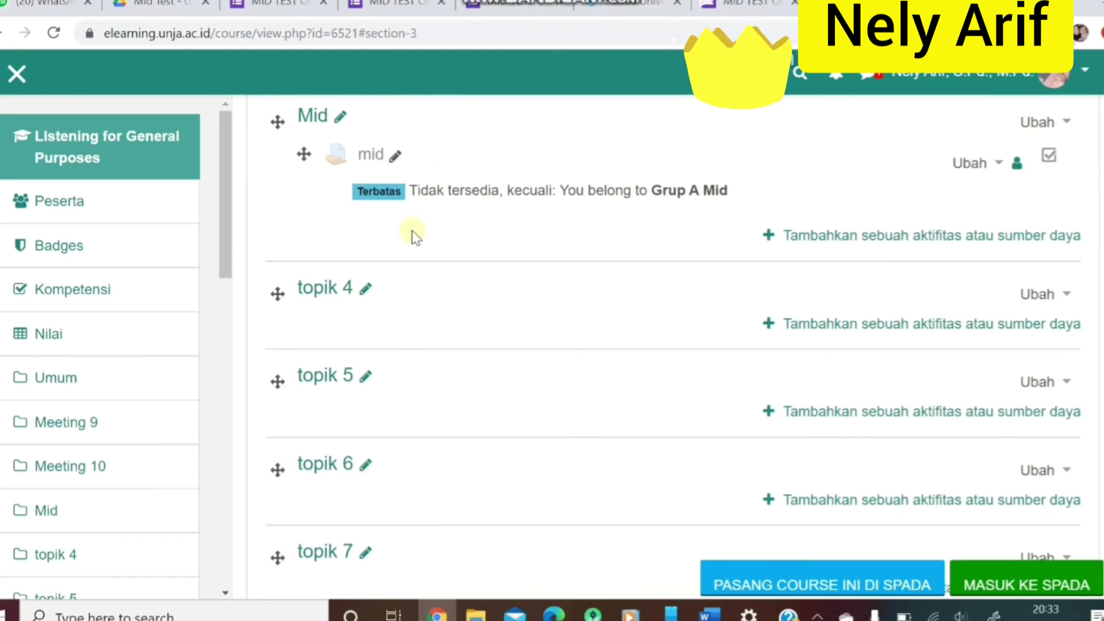
pyautogui.click(377, 154)
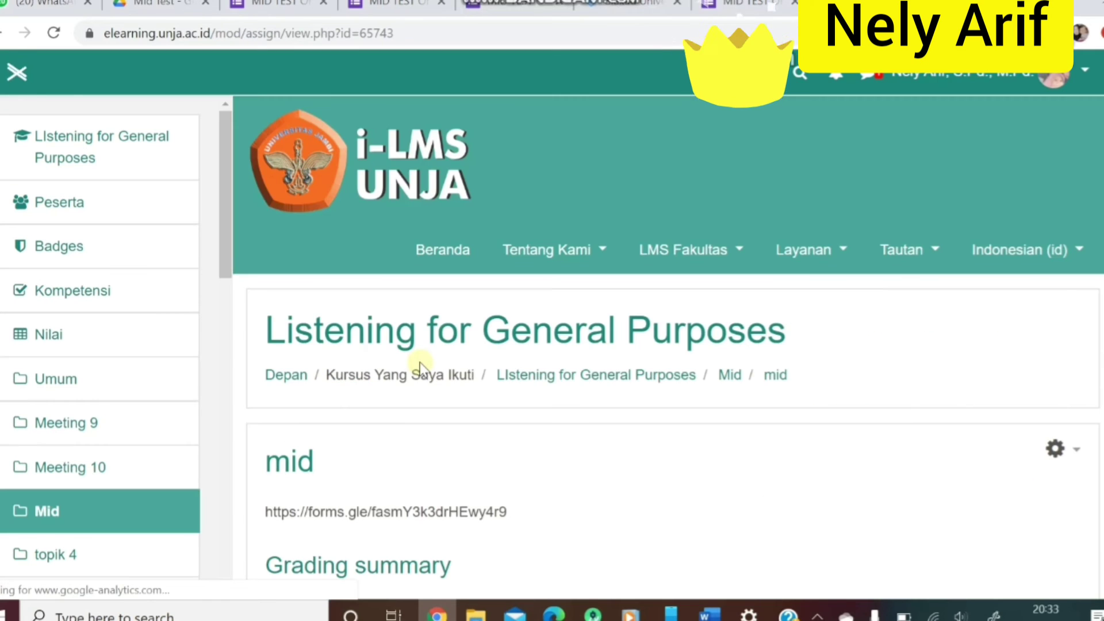
# - Open the list of all submissions from the "mid" assignment's grading summary
pyautogui.scroll(-10, 423, 368)
pyautogui.scroll(5, 429, 368)
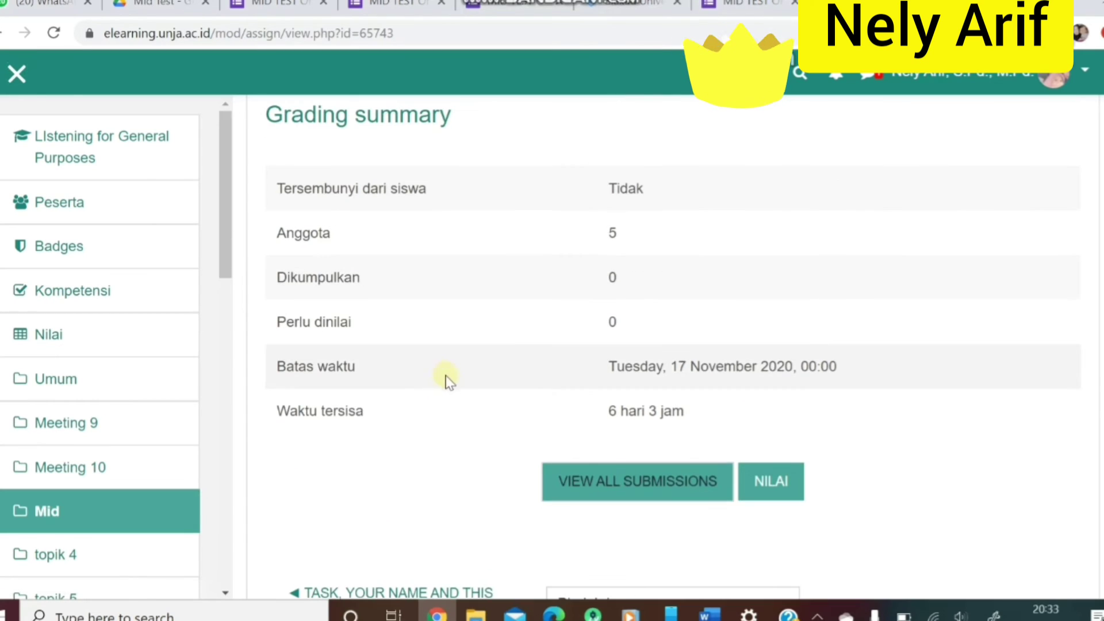
pyautogui.scroll(-2, 444, 380)
pyautogui.click(581, 394)
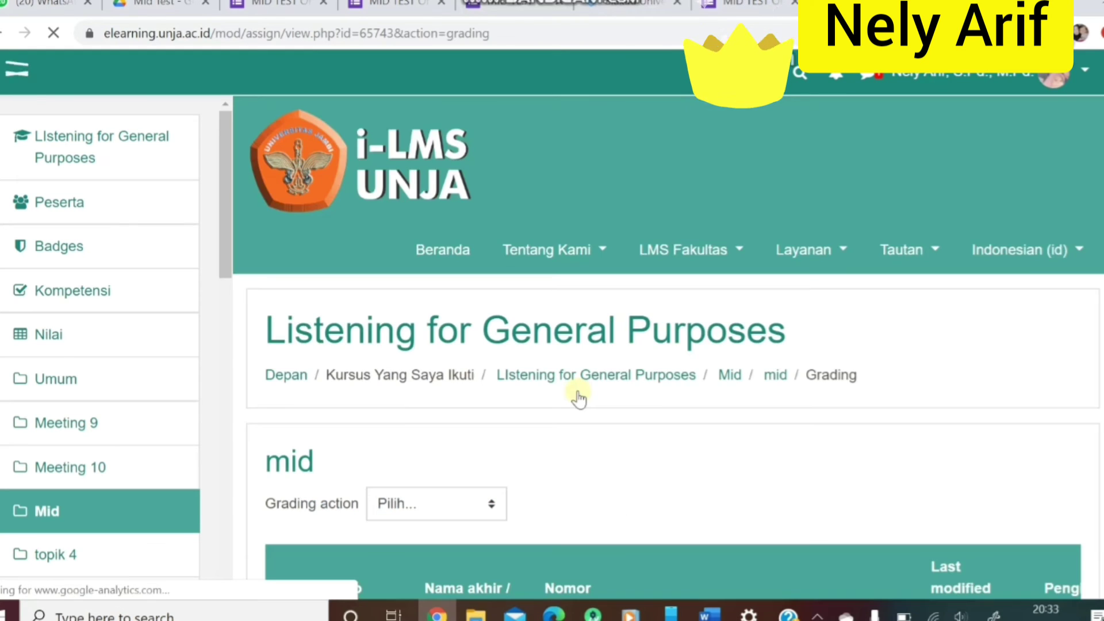
# - Grade the first student in the list 70, save and continue to the second student
pyautogui.scroll(-4, 575, 394)
pyautogui.click(733, 460)
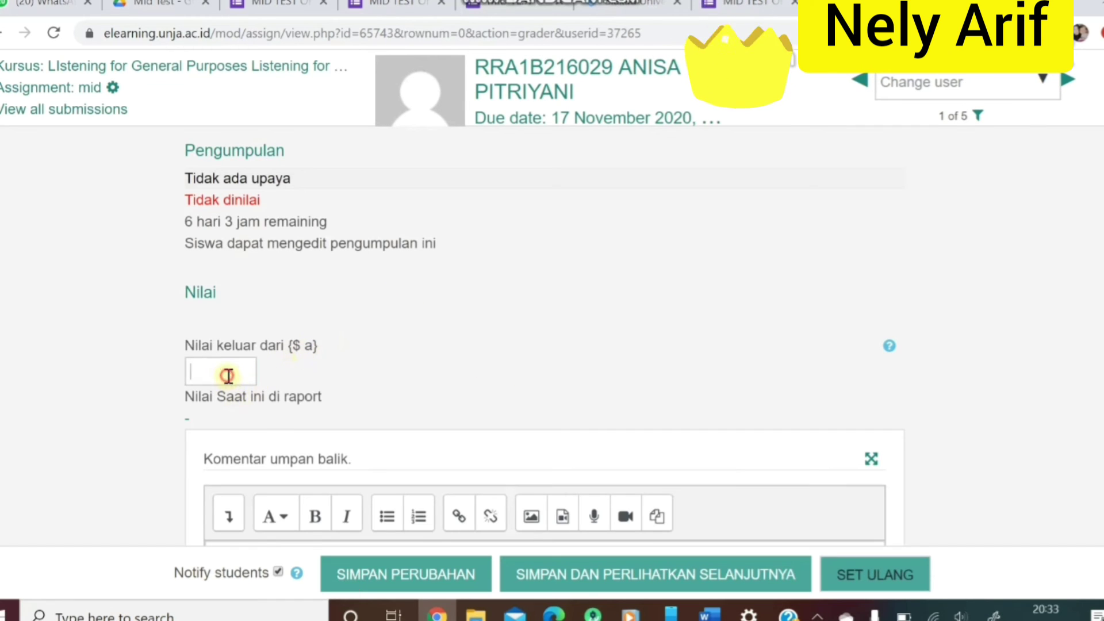
pyautogui.click(228, 375)
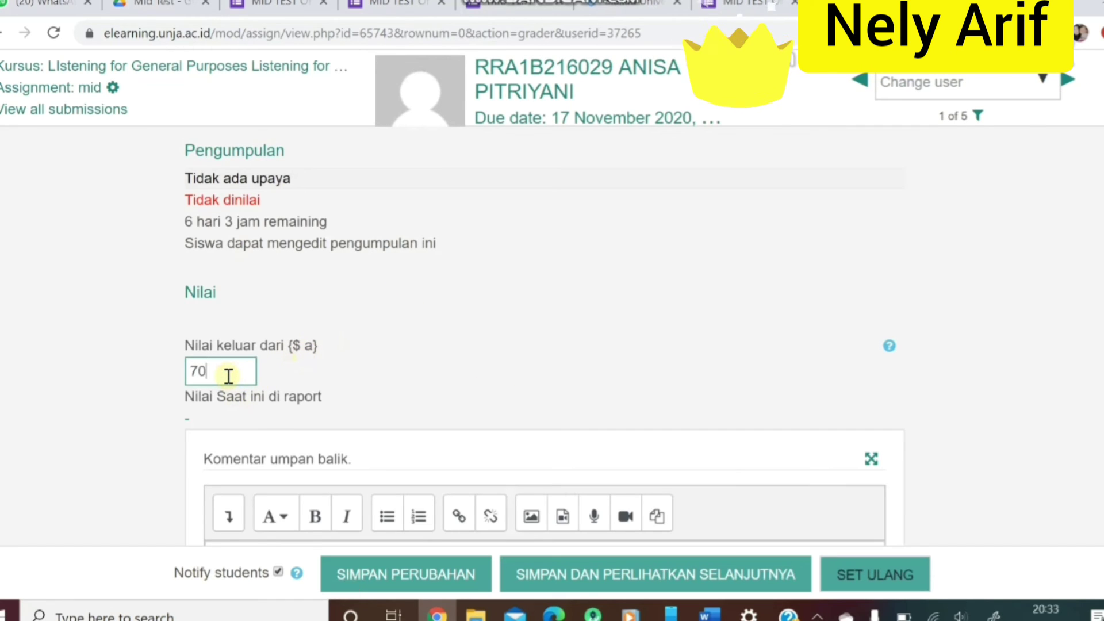
pyautogui.click(754, 574)
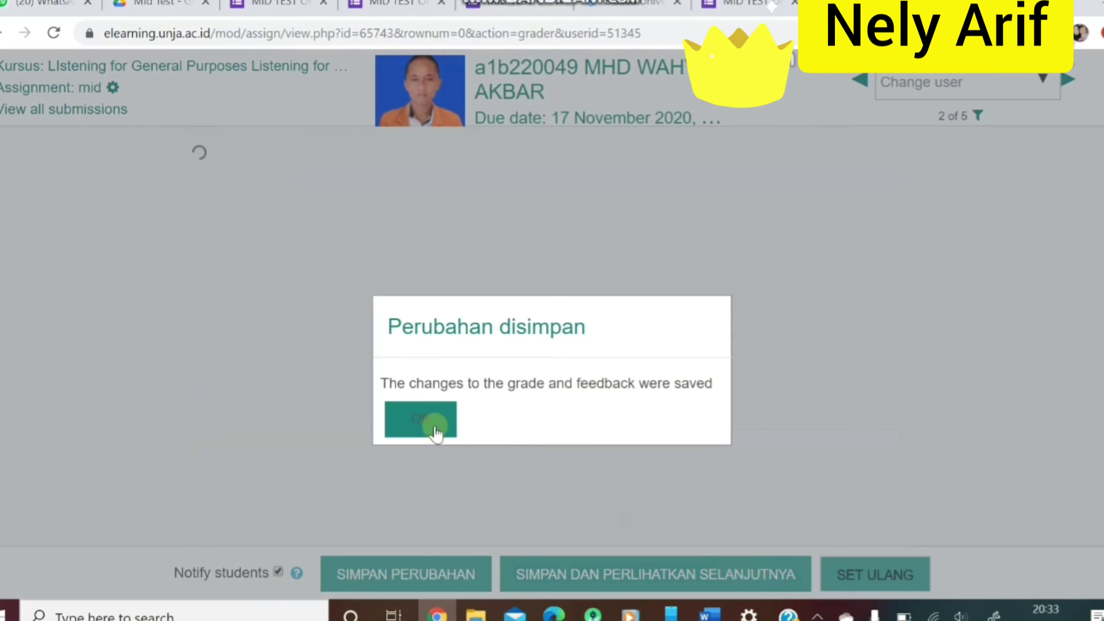
pyautogui.click(434, 425)
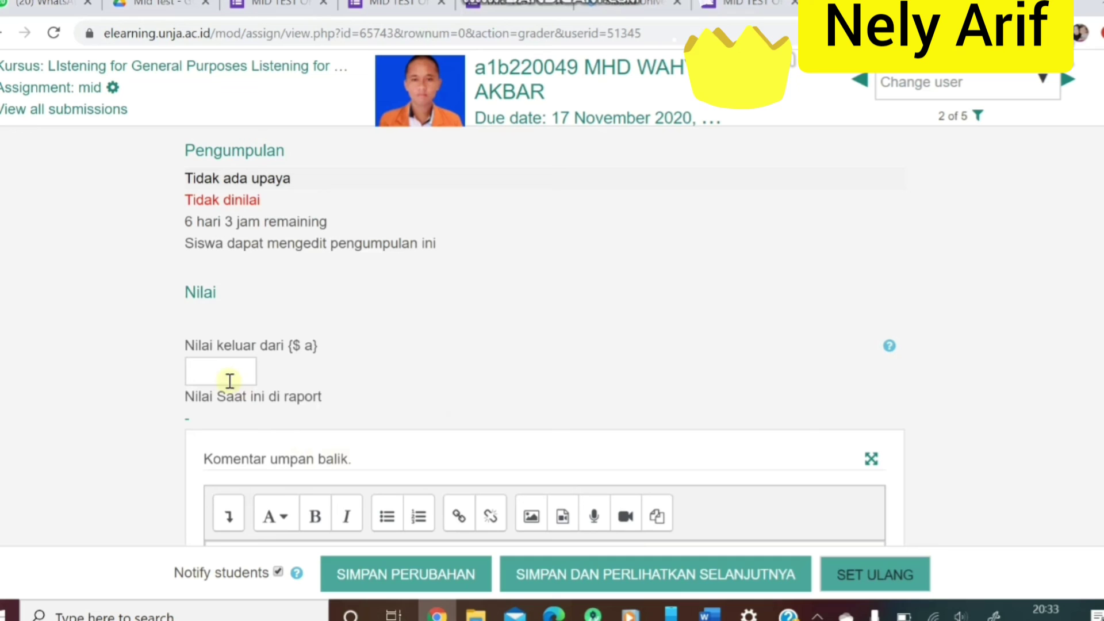
# - Give the second student a grade of 80, save and continue to the third student
pyautogui.click(227, 371)
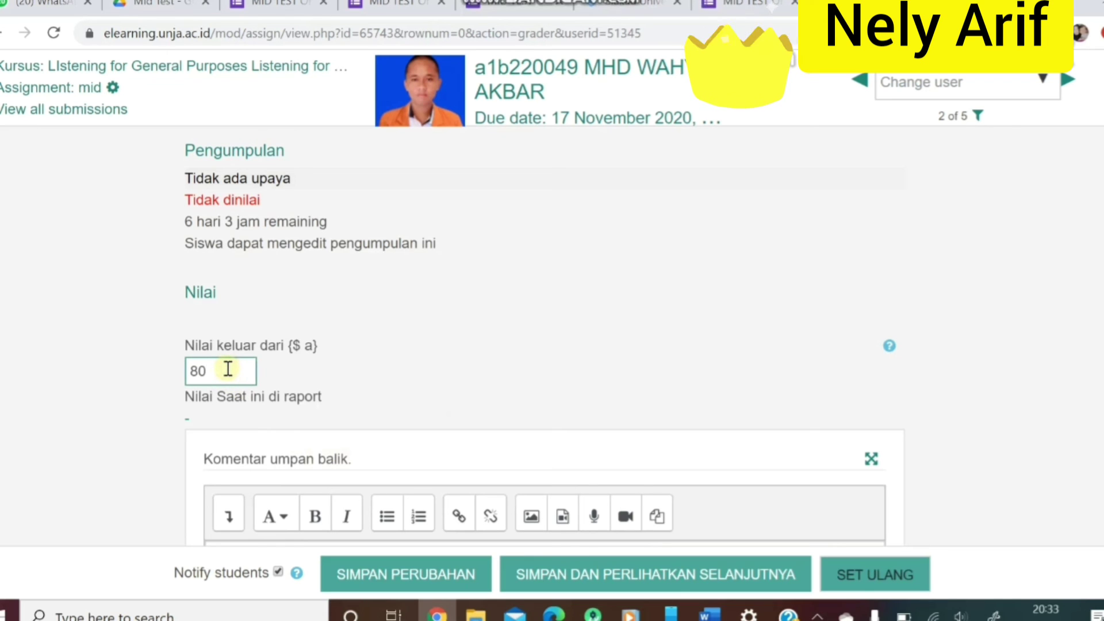
pyautogui.click(706, 573)
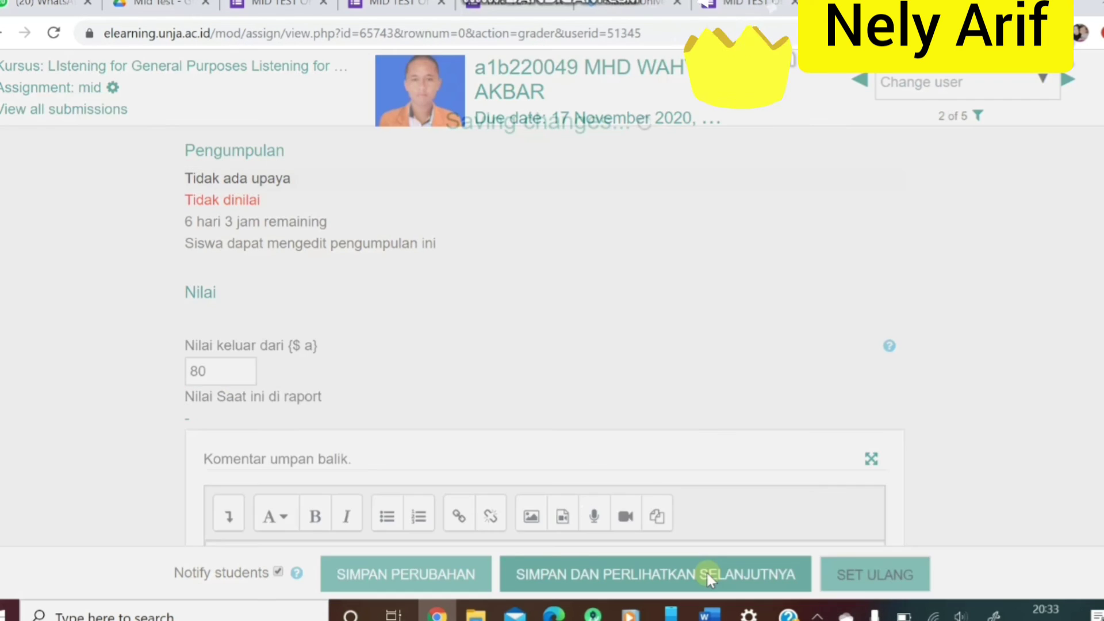
pyautogui.click(416, 415)
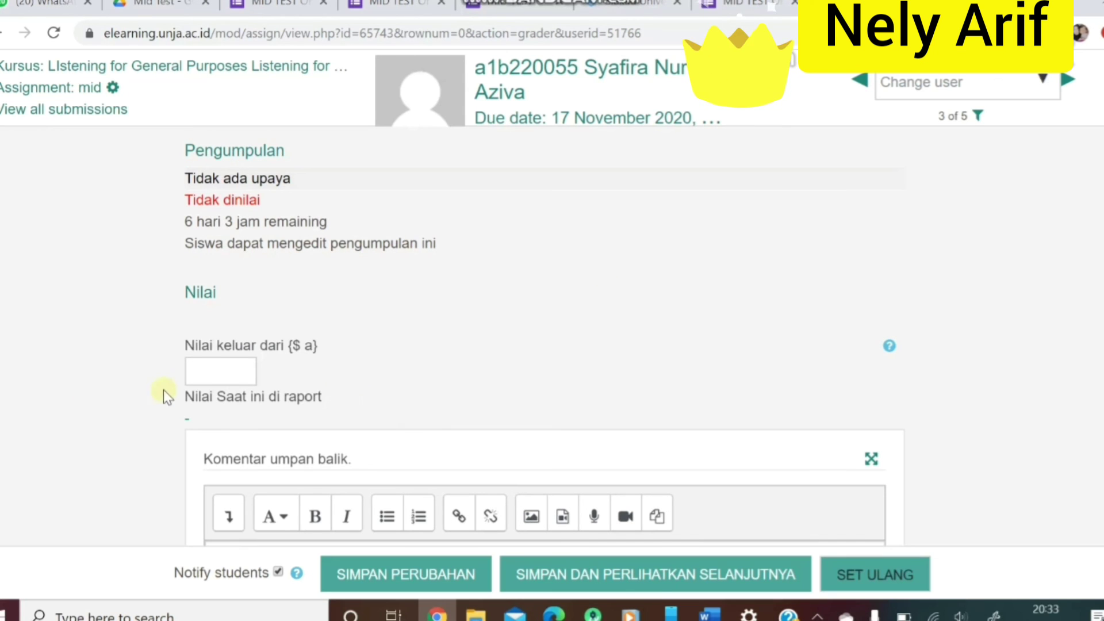
# - Give the third student a grade of 75, save it and acknowledge the saved changes
pyautogui.click(214, 377)
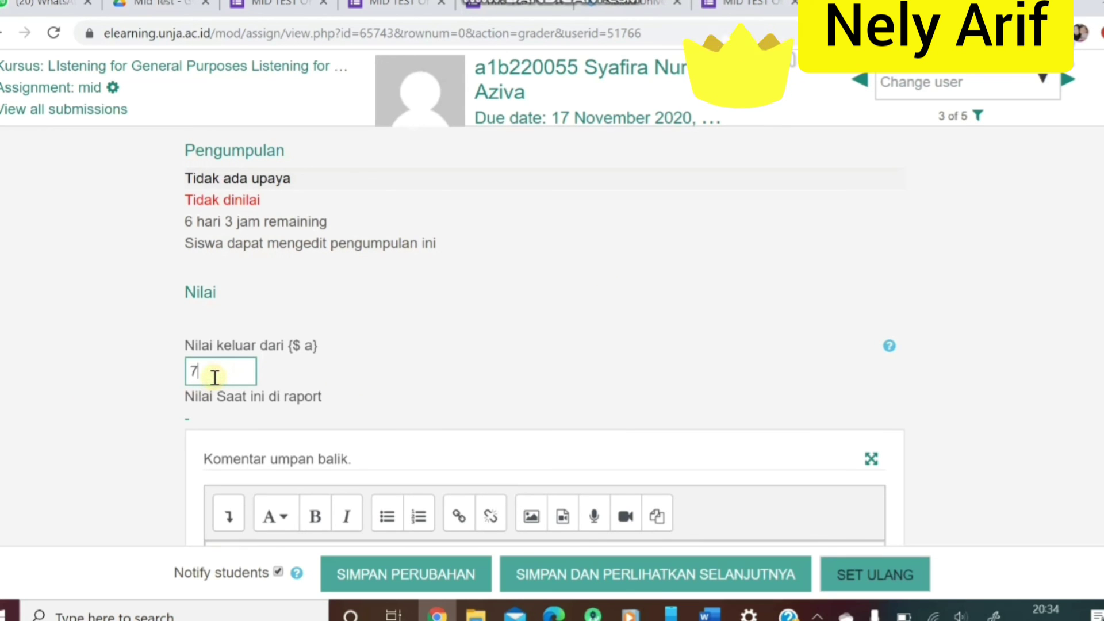
pyautogui.click(626, 576)
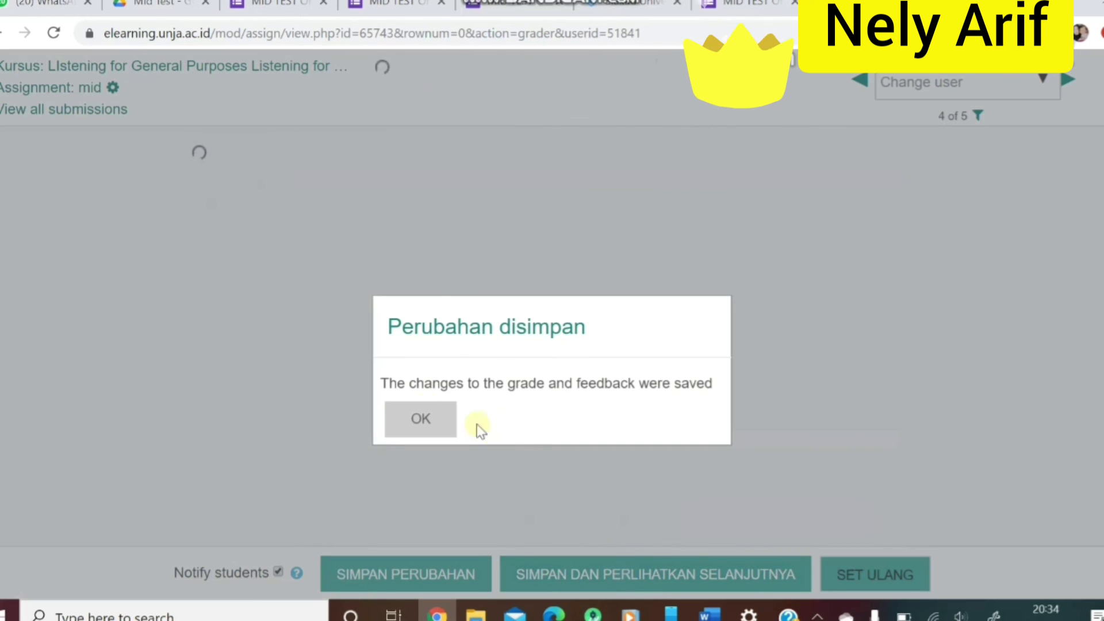
pyautogui.click(476, 424)
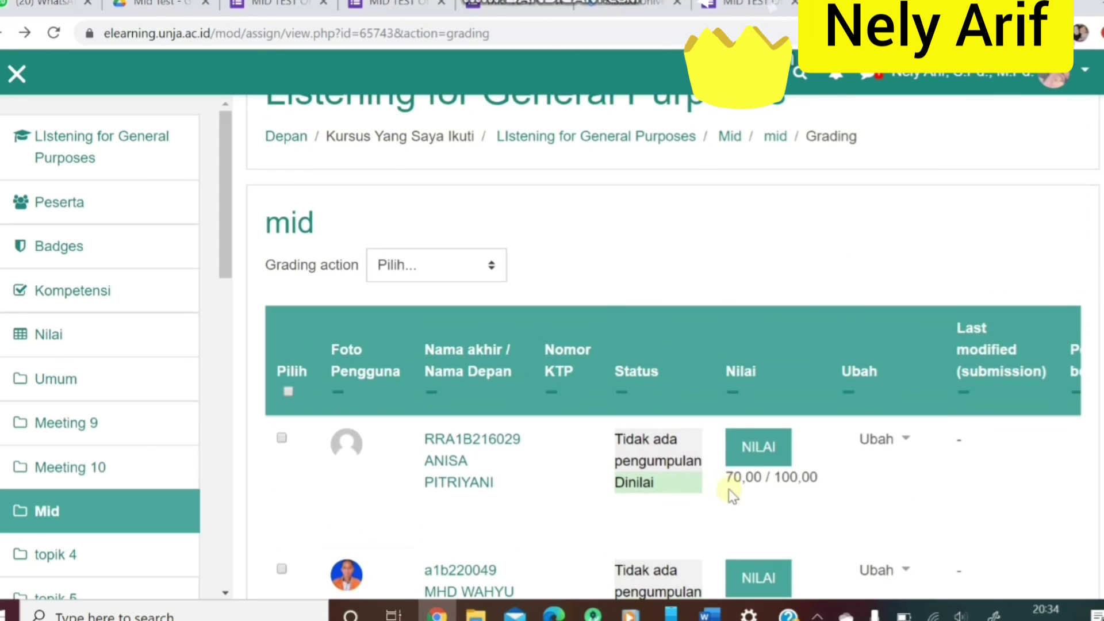
# - Compare the individual grades of the group members in the "mid" grading table
pyautogui.scroll(-3, 732, 495)
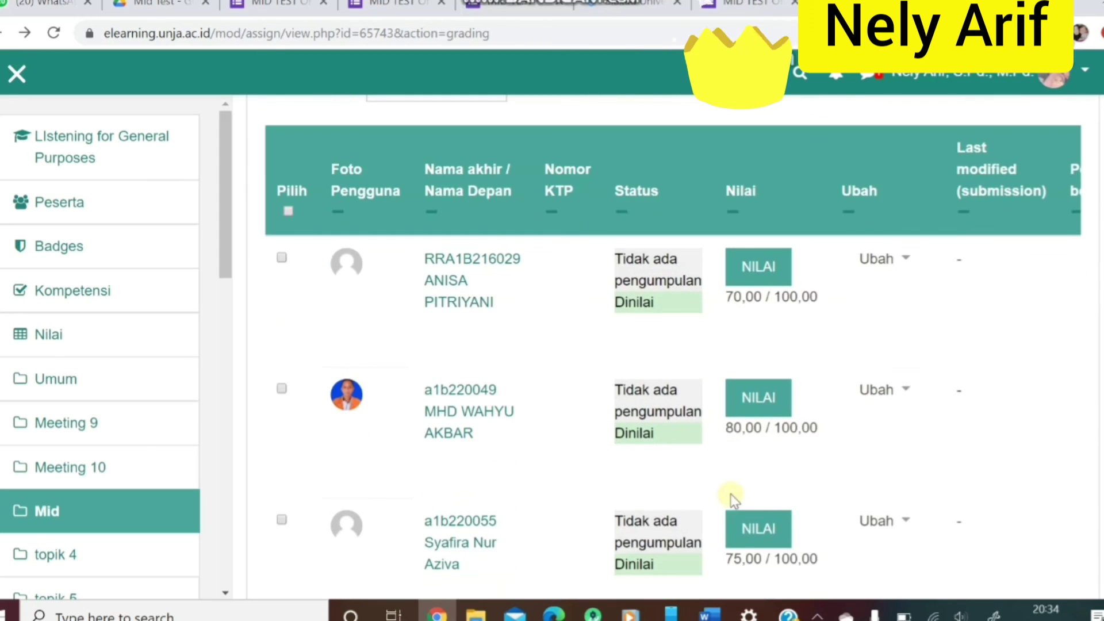
pyautogui.scroll(2, 733, 498)
pyautogui.scroll(-2, 733, 506)
pyautogui.scroll(2, 740, 499)
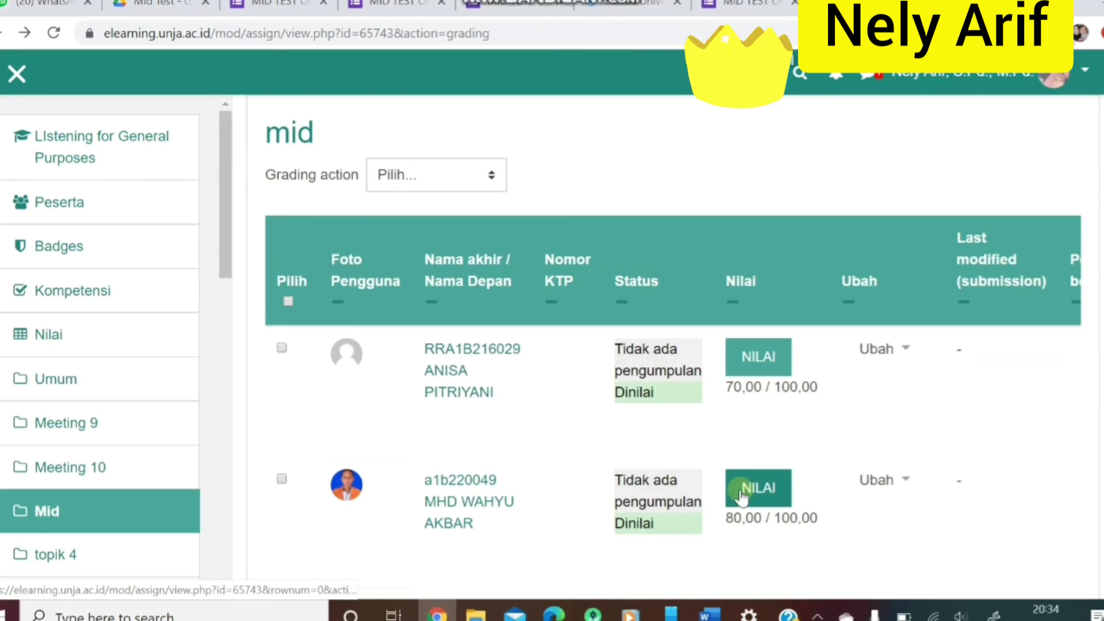